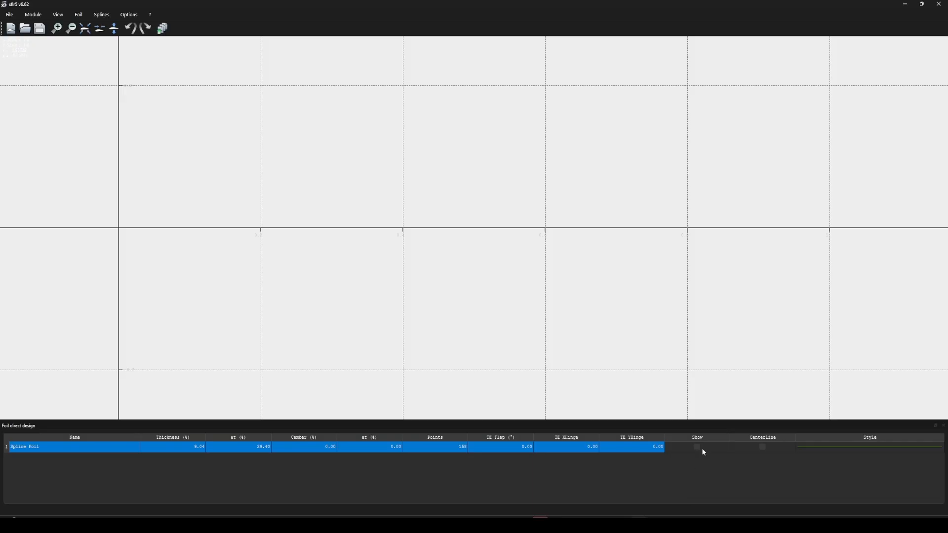
click(697, 447)
click(696, 448)
right_click(43, 468)
click(40, 473)
- Generate a NACA 2415 foil with an increased panel count, keeping NACA 2415 as its name, and show its centerline
click(79, 15)
mouse_move(66, 17)
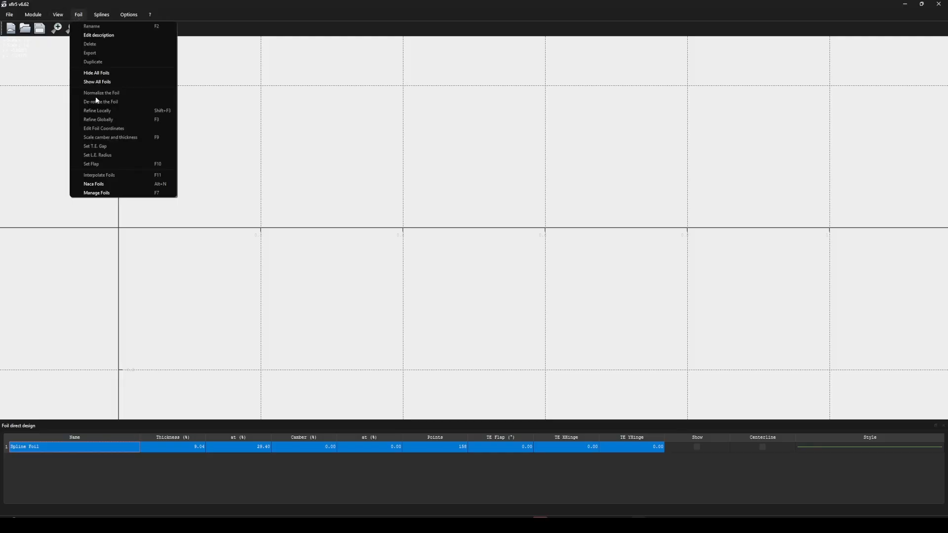
click(91, 185)
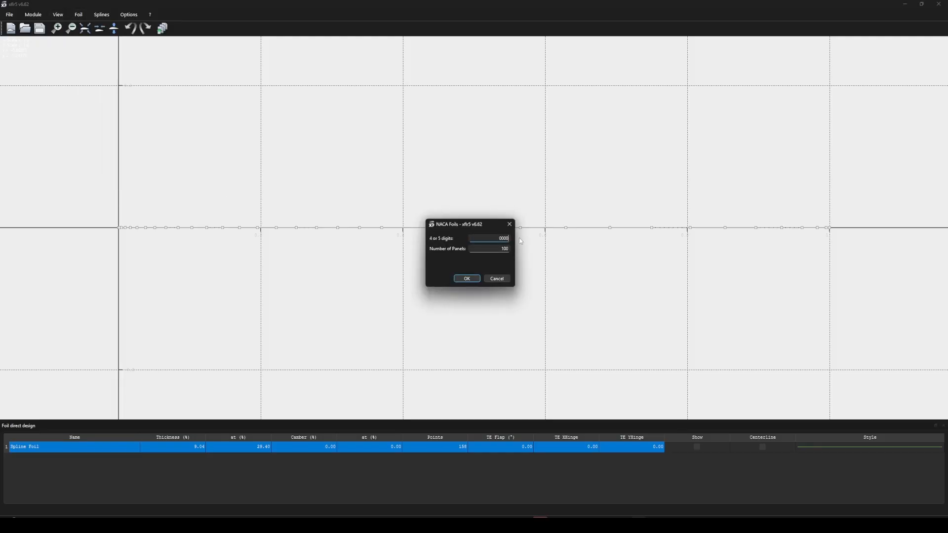
text(2415)
key(Tab)
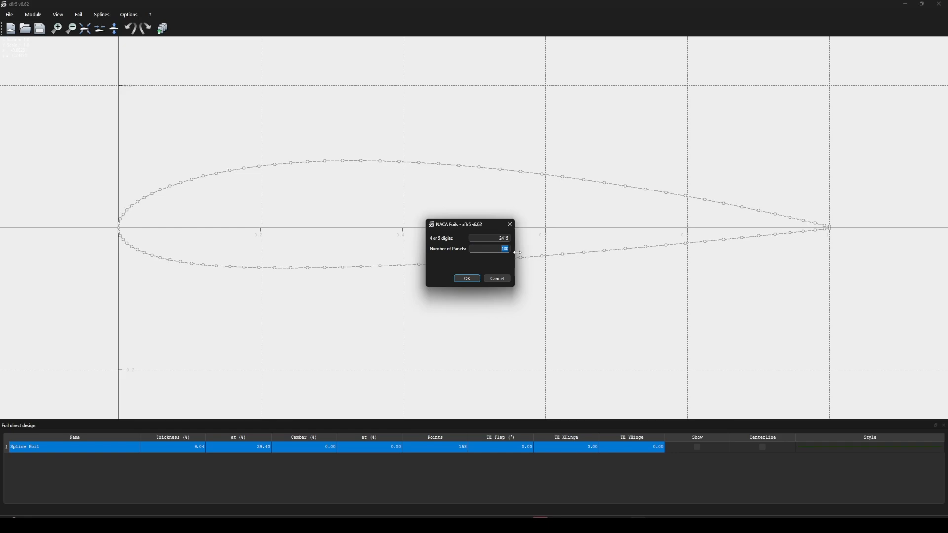
click(510, 250)
click(467, 279)
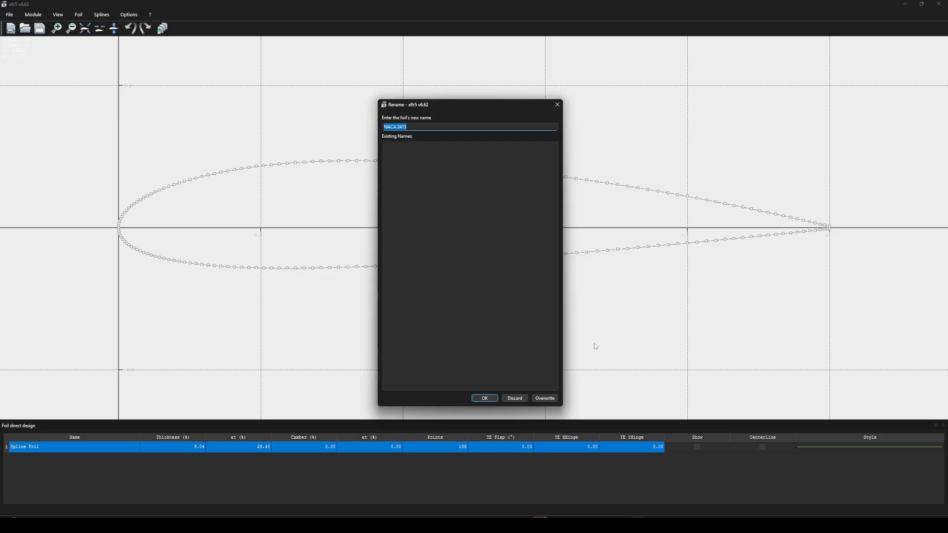
click(485, 398)
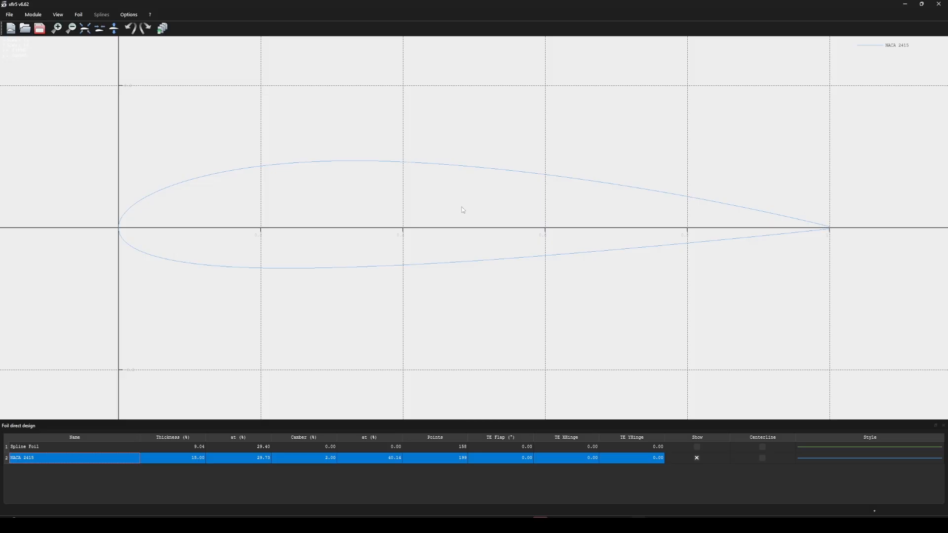
click(764, 458)
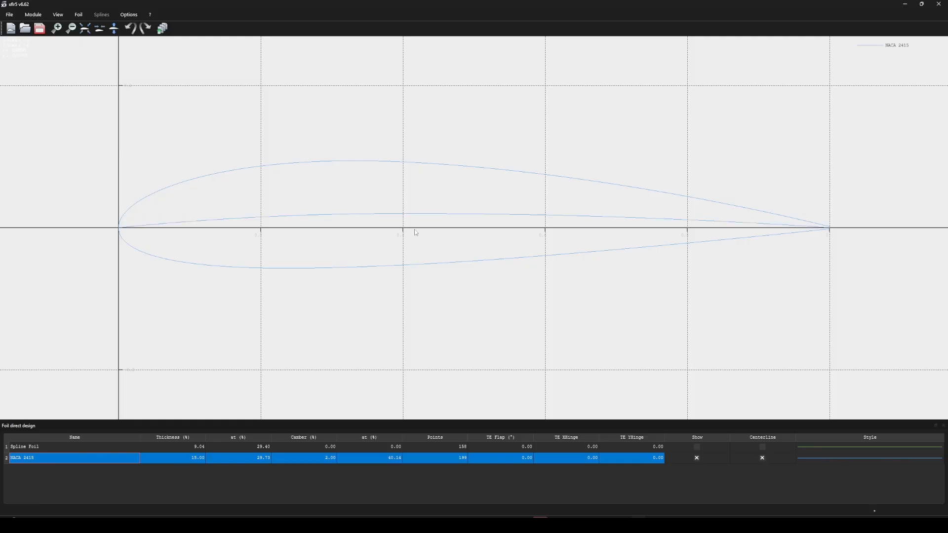
click(833, 459)
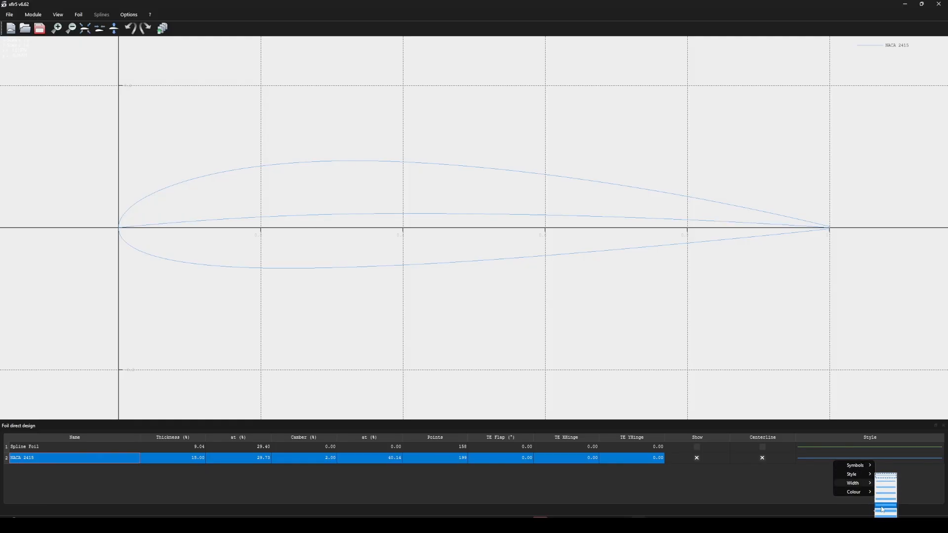
mouse_move(856, 468)
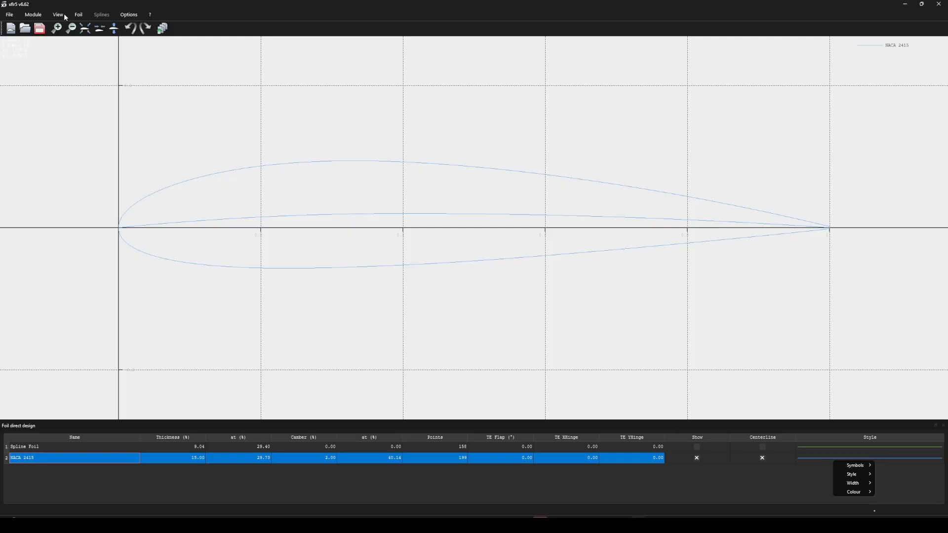
click(522, 487)
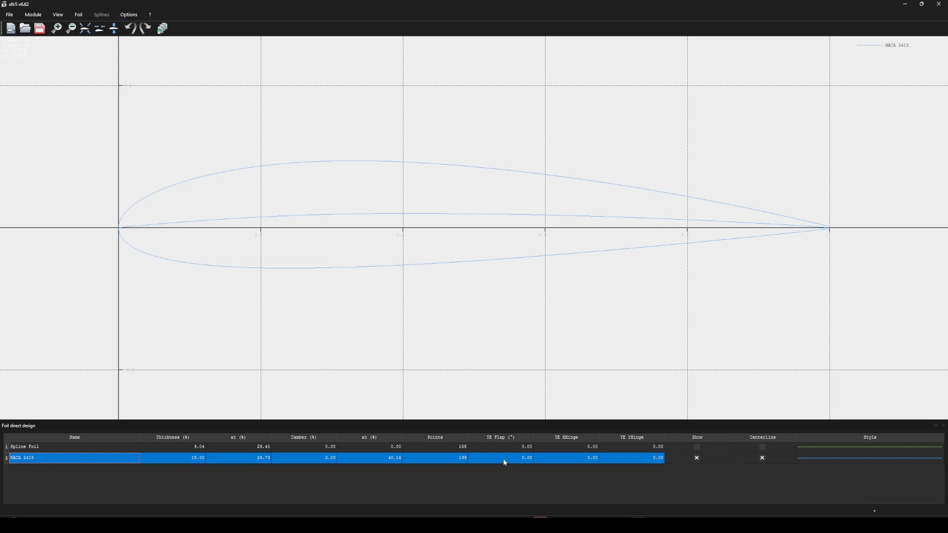
- Switch to the XFoil Direct Analysis module and open a batch analysis
click(33, 14)
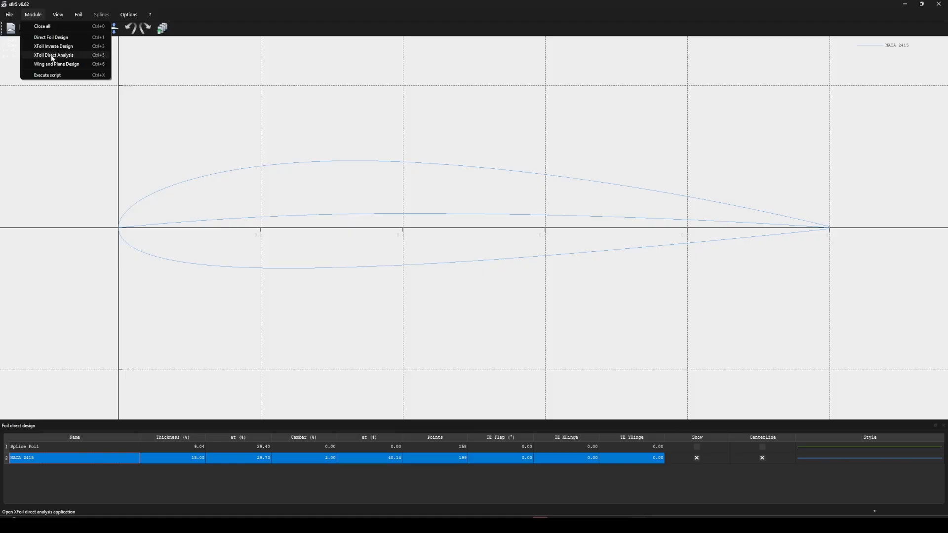
click(77, 56)
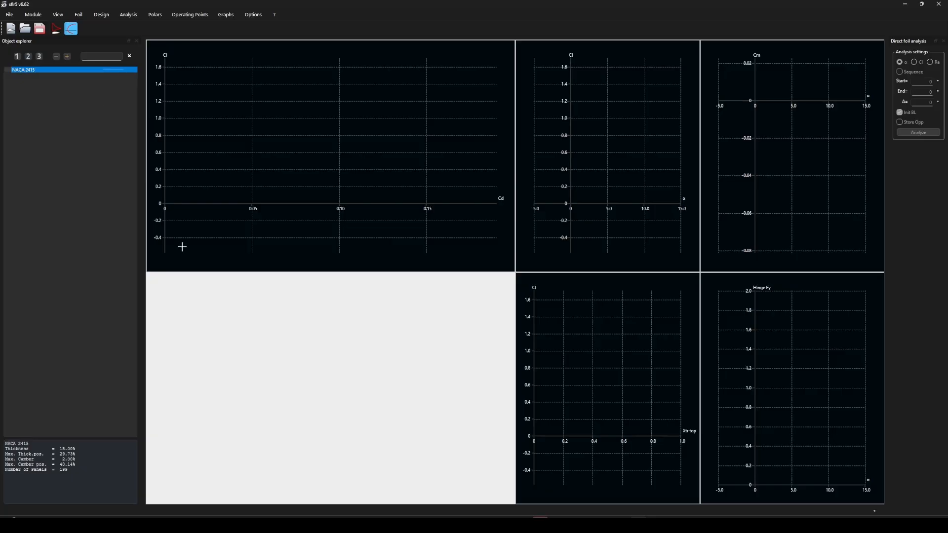
click(132, 18)
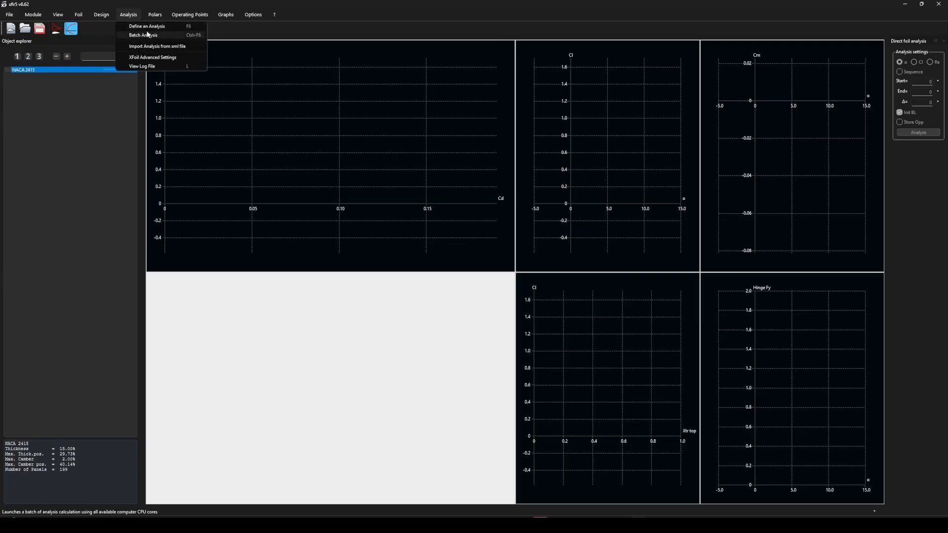
click(150, 36)
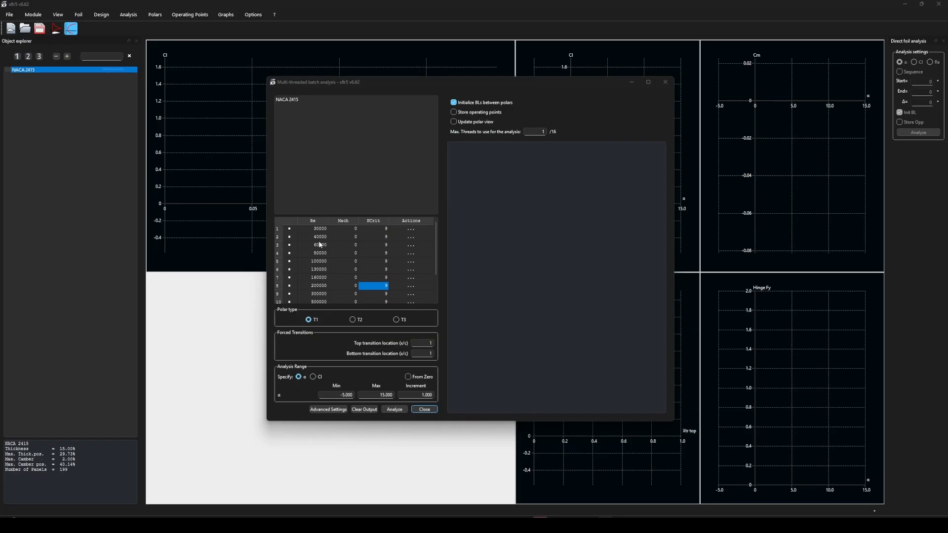
- Add a Reynolds number entry after 3e+06 in the batch list and set it to about 3.333e+06
scroll(320, 245, down, 1)
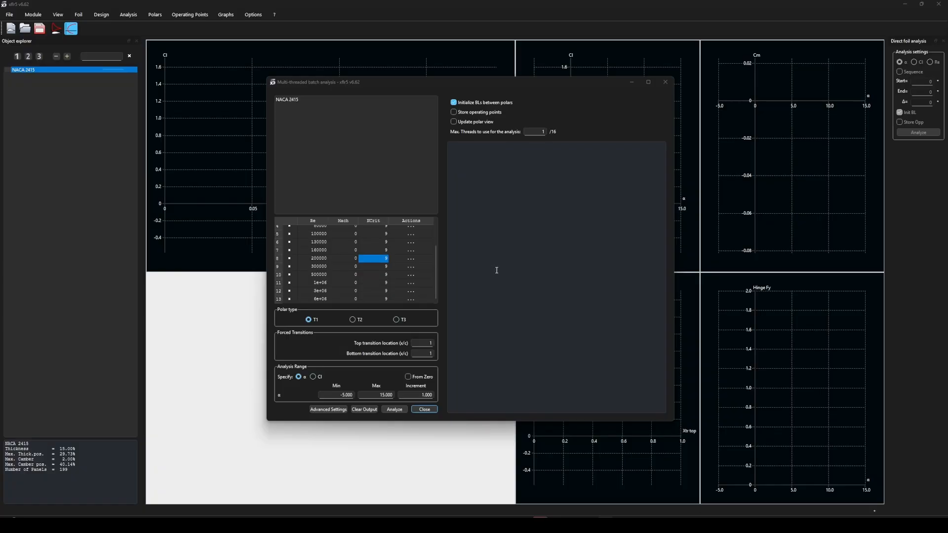
click(426, 292)
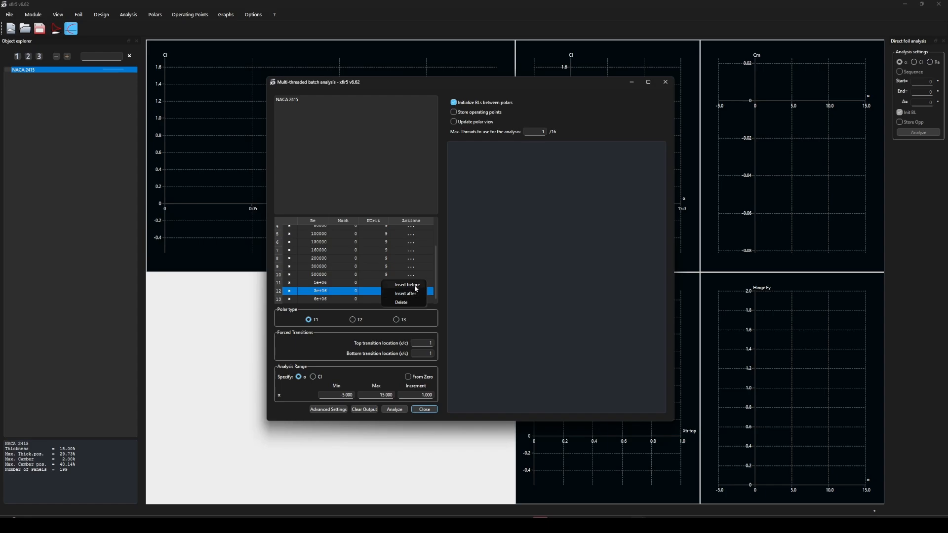
click(401, 294)
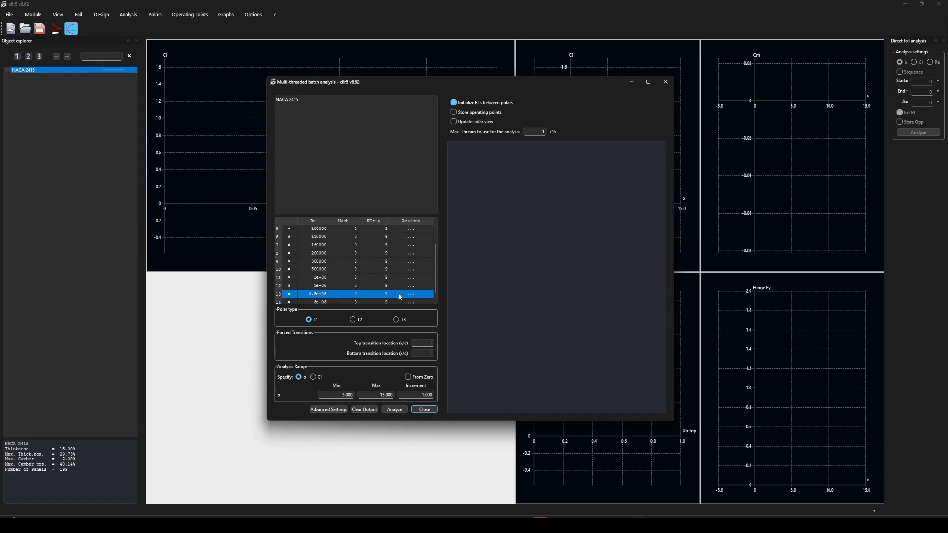
double_click(314, 294)
text(400)
key(Return)
scroll(352, 280, down, 1)
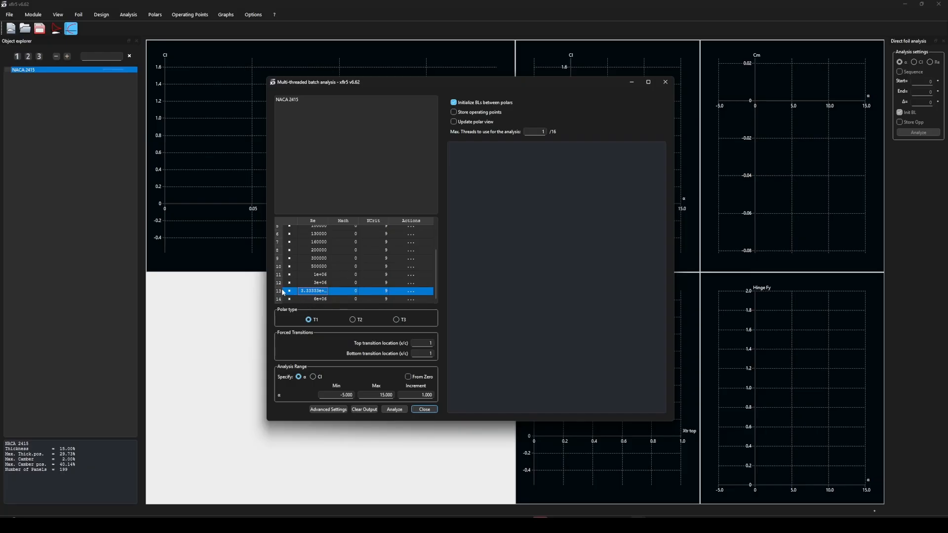
- Run the batch analysis on the NACA 2415 foil for all listed Reynolds numbers and close the dialog
scroll(337, 275, up, 2)
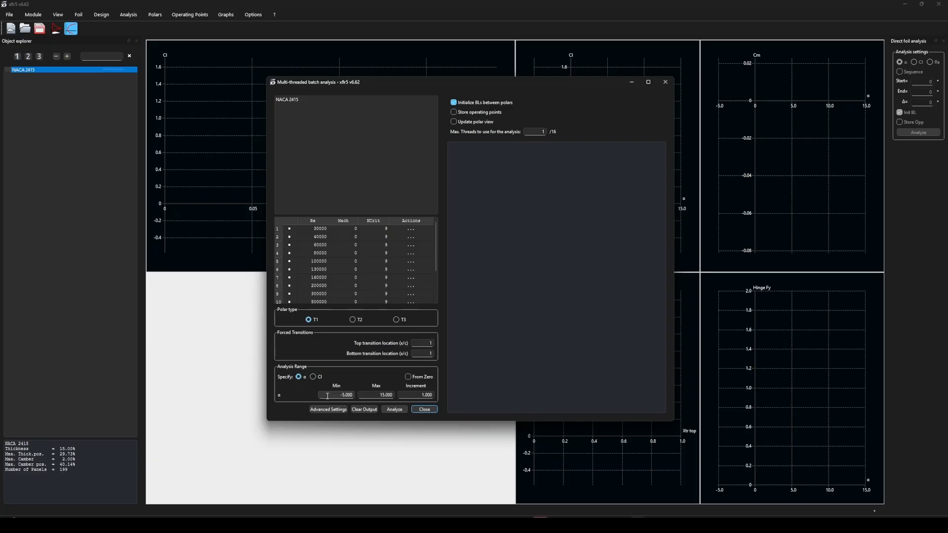
click(408, 377)
click(412, 378)
click(395, 412)
click(297, 103)
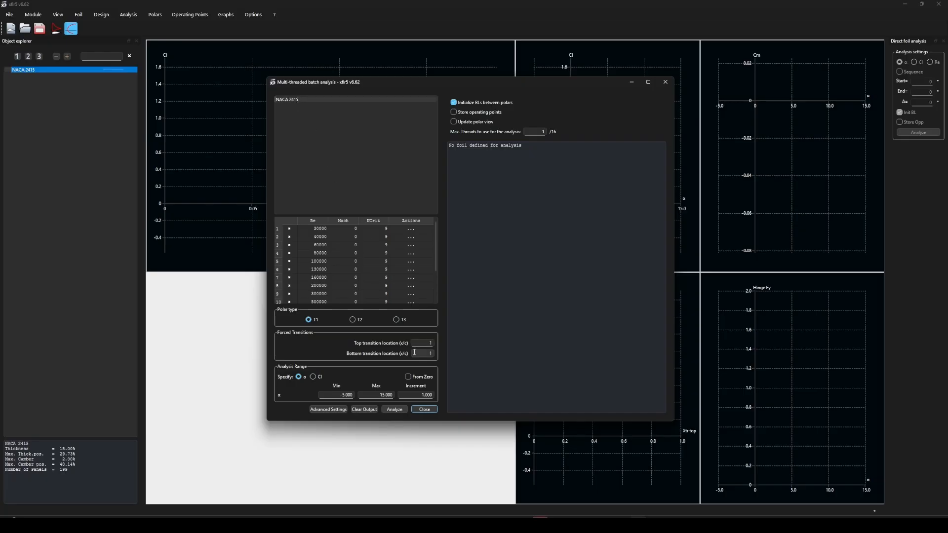
click(395, 409)
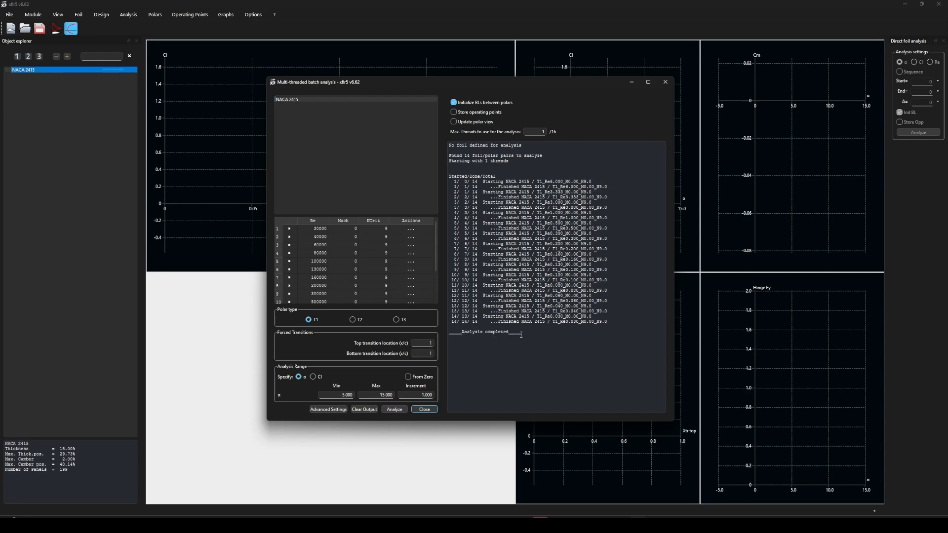
click(428, 409)
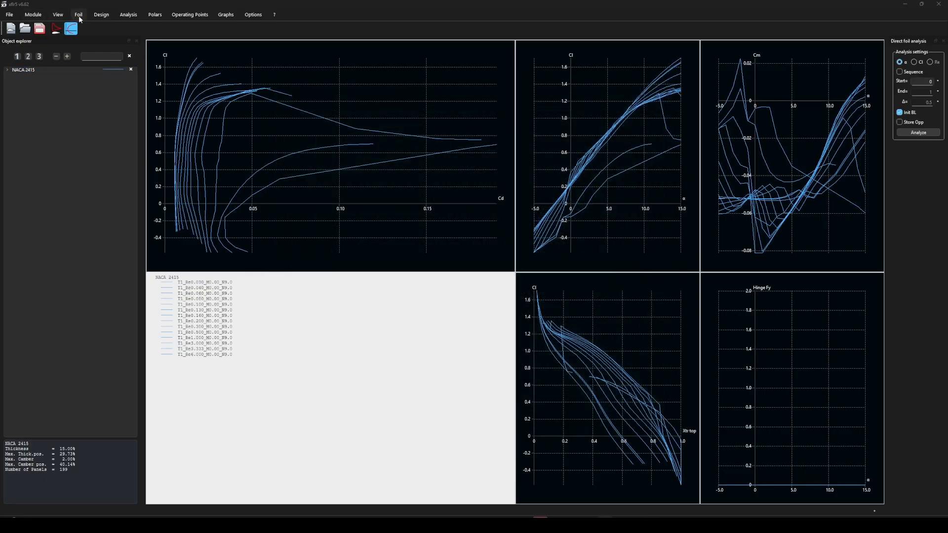
click(102, 15)
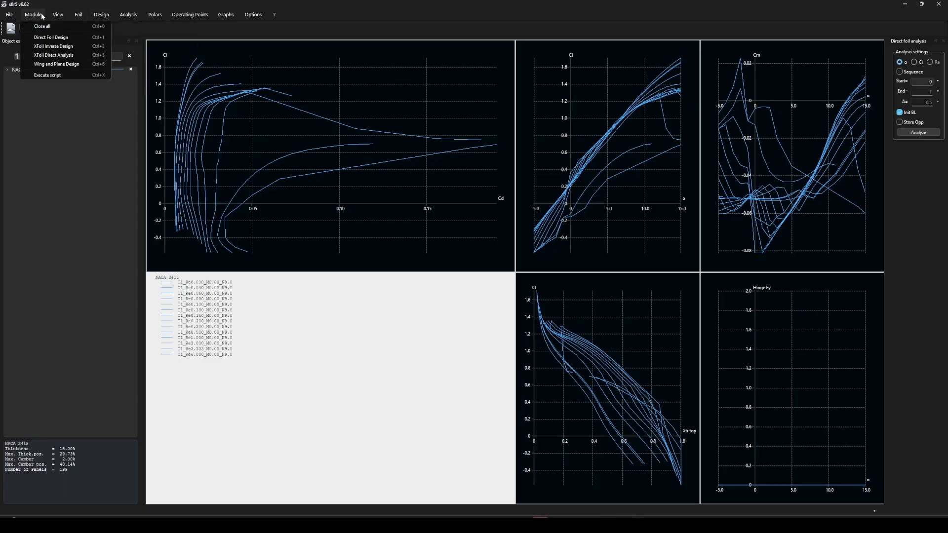
mouse_move(79, 19)
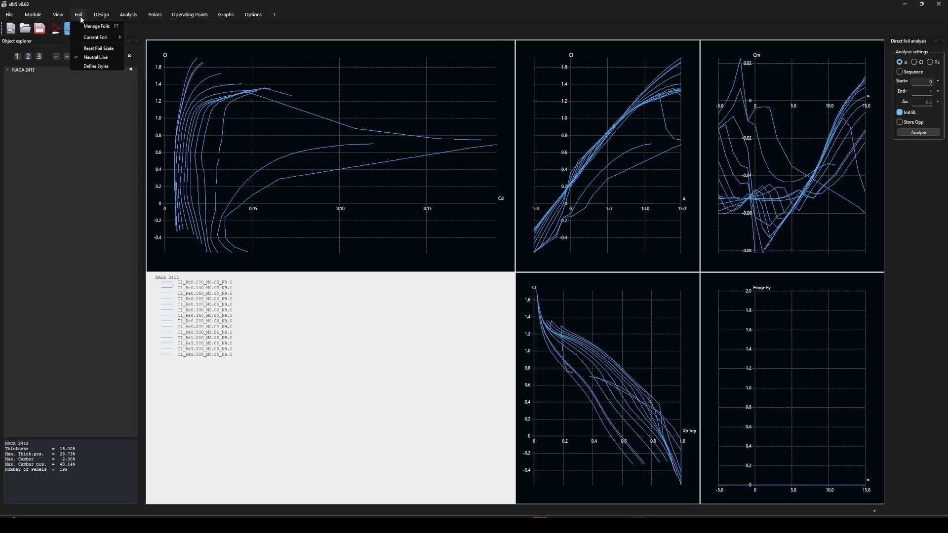
mouse_move(122, 19)
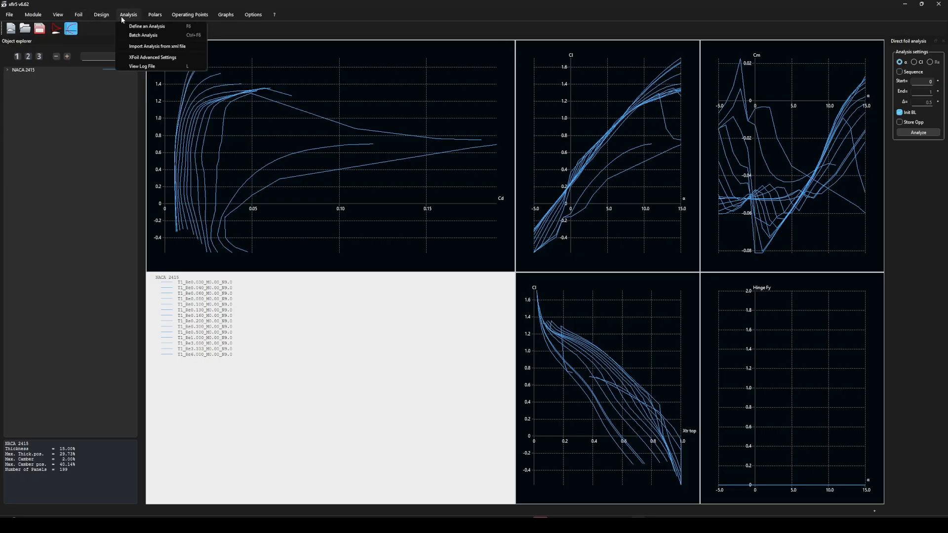
click(40, 15)
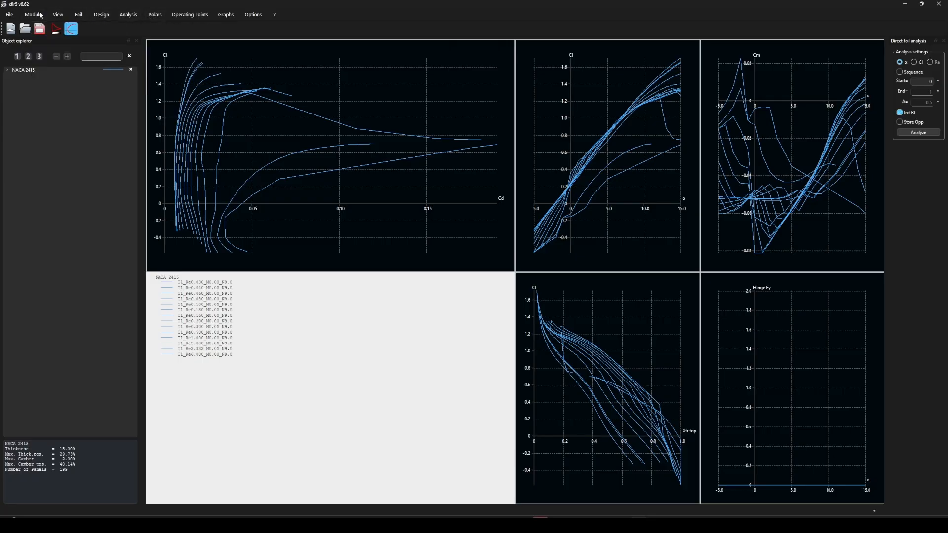
- Start a new plane in the Wing and Plane Design module, leaving out the elevator and the fin
click(41, 16)
click(61, 63)
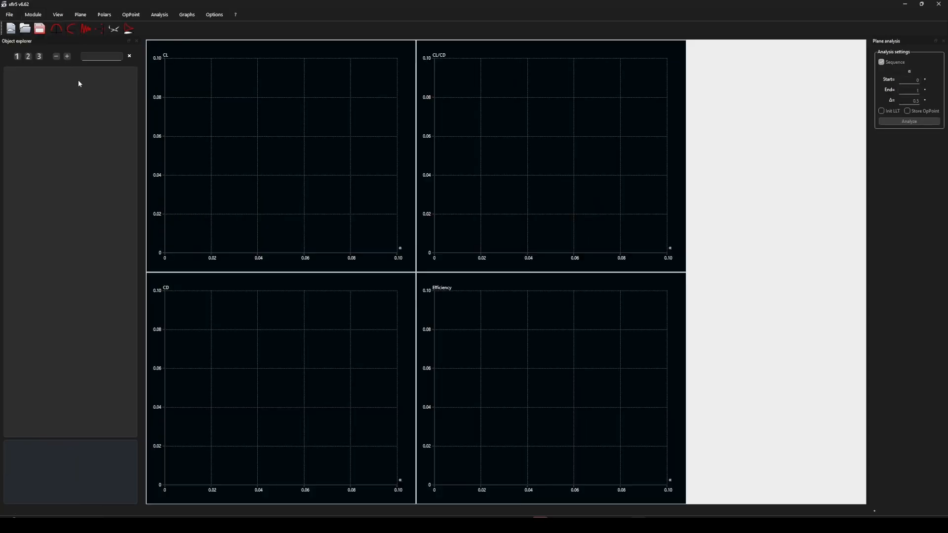
click(80, 14)
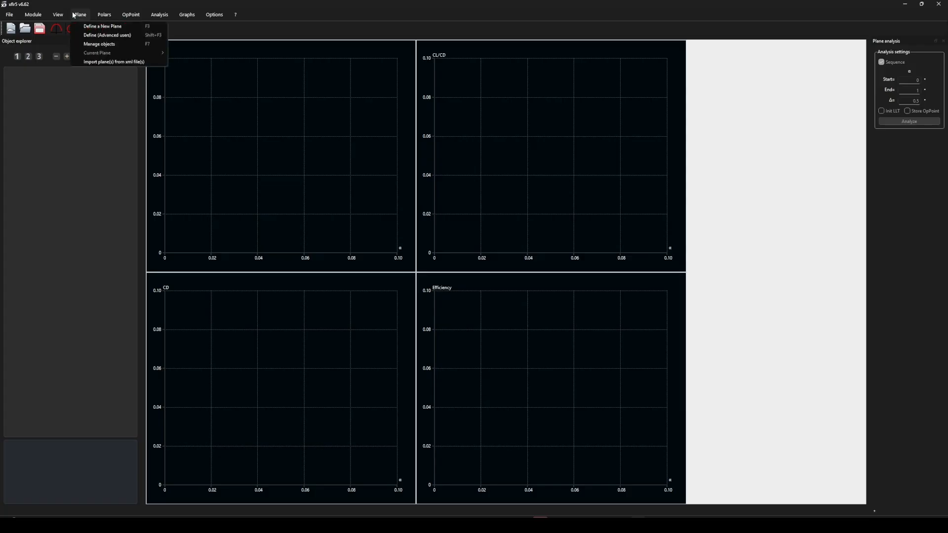
click(101, 26)
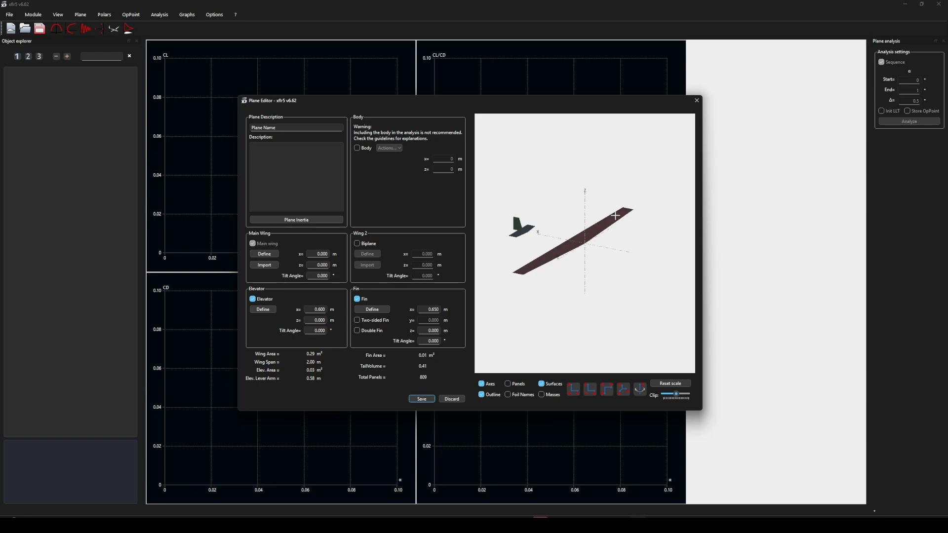
click(253, 299)
click(357, 300)
- Define the main wing with a 1 m chord at both sections and a tip offset of 0
click(261, 255)
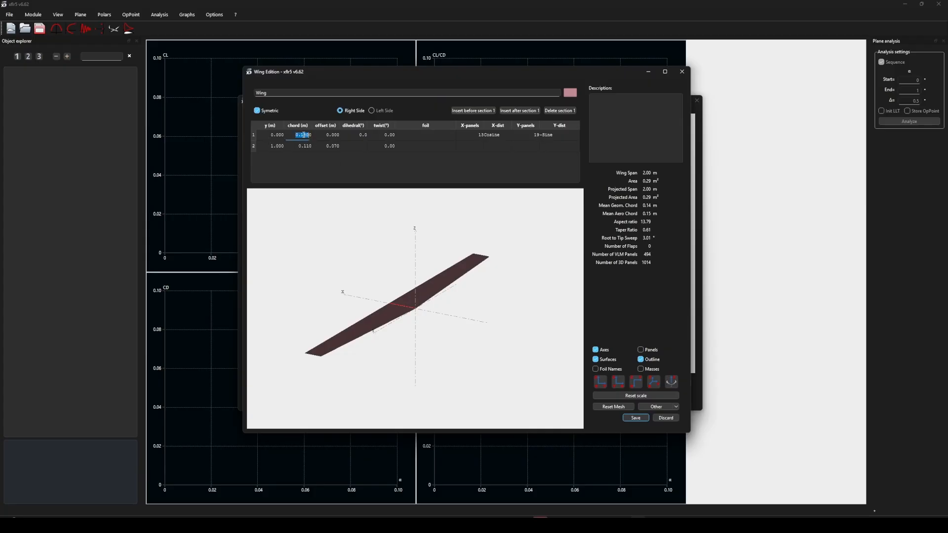
text(1)
click(305, 146)
text(1)
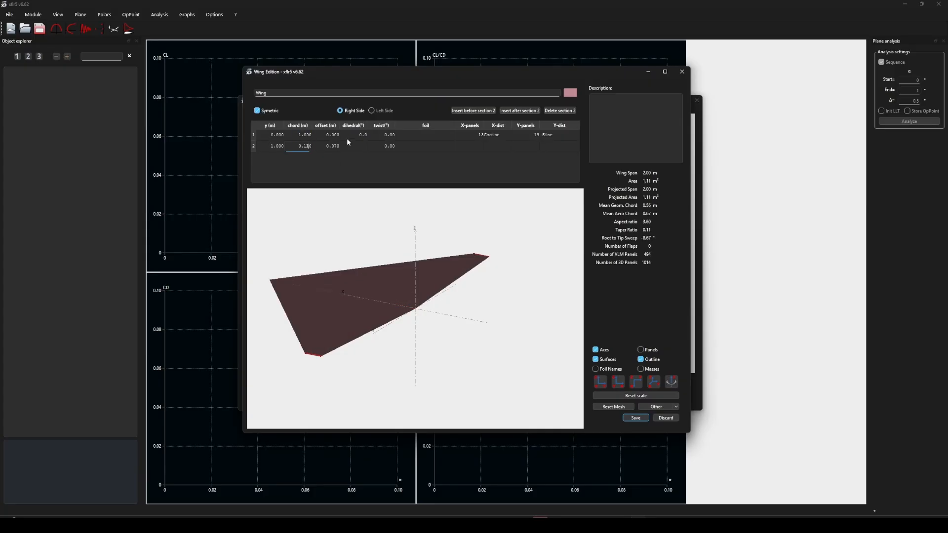
click(372, 176)
double_click(331, 146)
text(0)
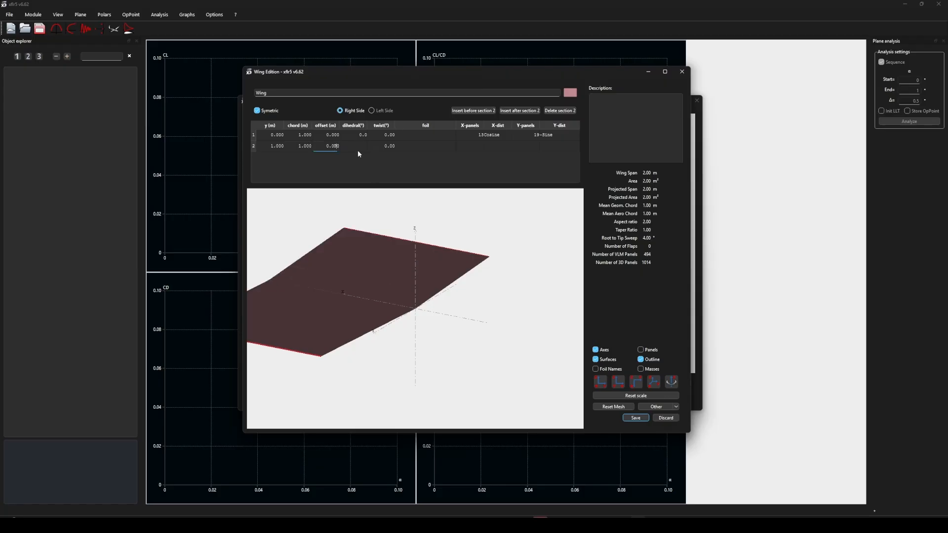
key(Return)
- Assign the NACA 2415 foil to both the root and tip sections of the wing
click(420, 135)
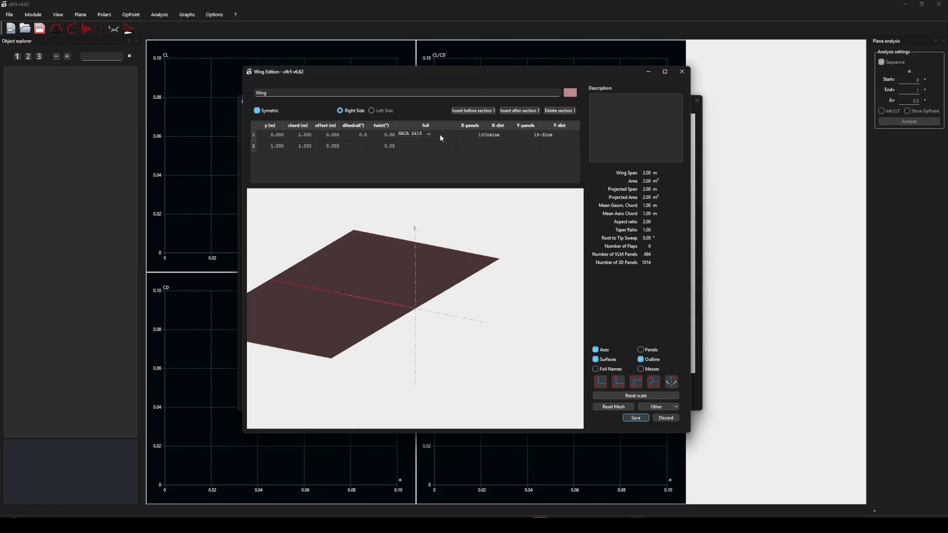
click(425, 144)
click(411, 167)
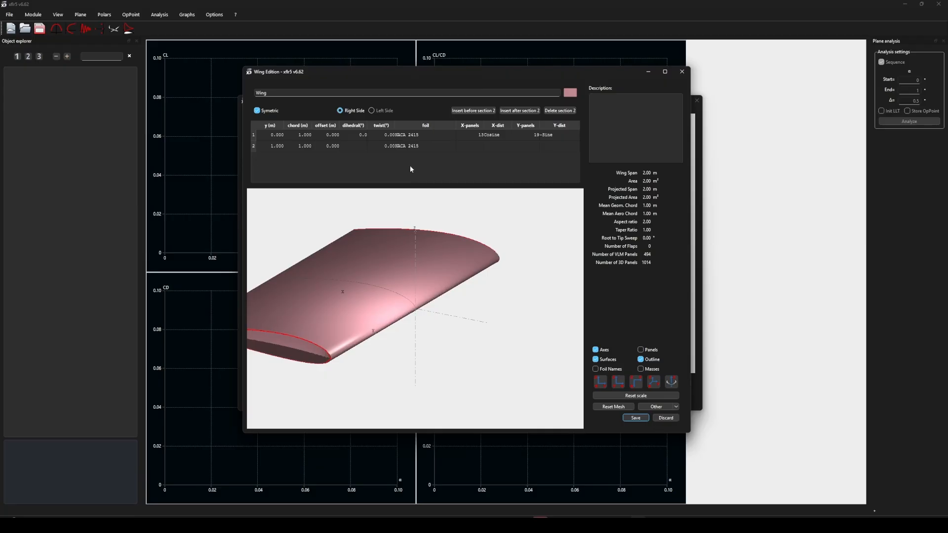
- Set the tip section's y position to 5 m and save the wing definition
double_click(277, 146)
text(5)
key(Return)
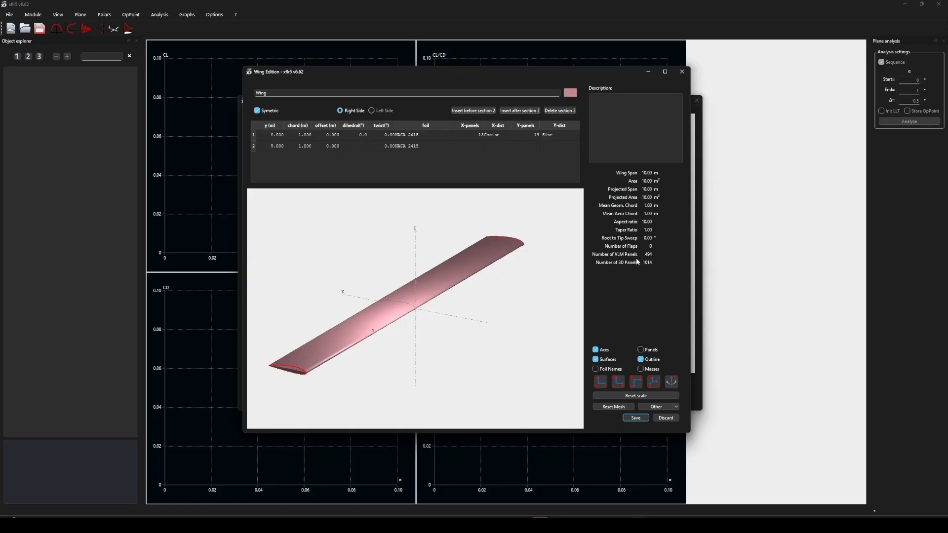
click(636, 418)
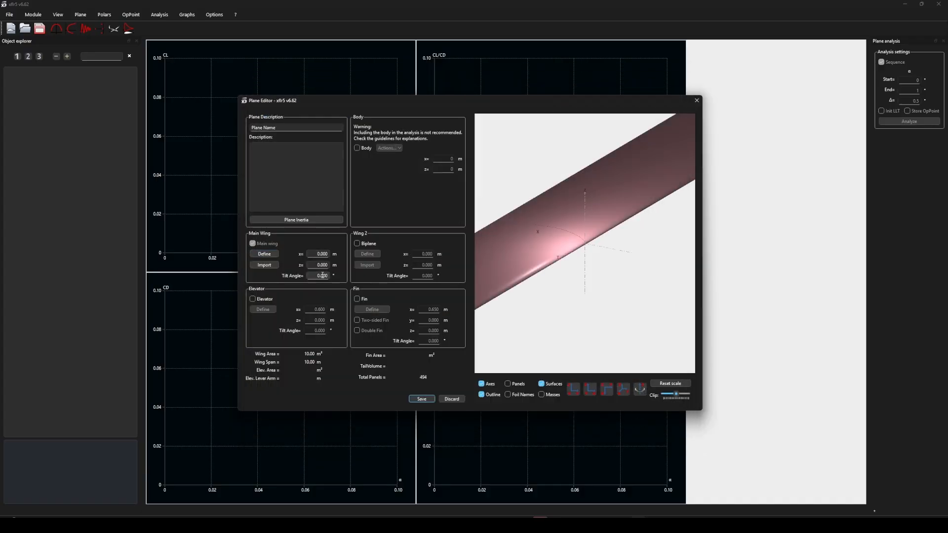
- Save the plane and define a Type 1 fixed-speed analysis for it at 50 m/s using the LLT method
click(422, 399)
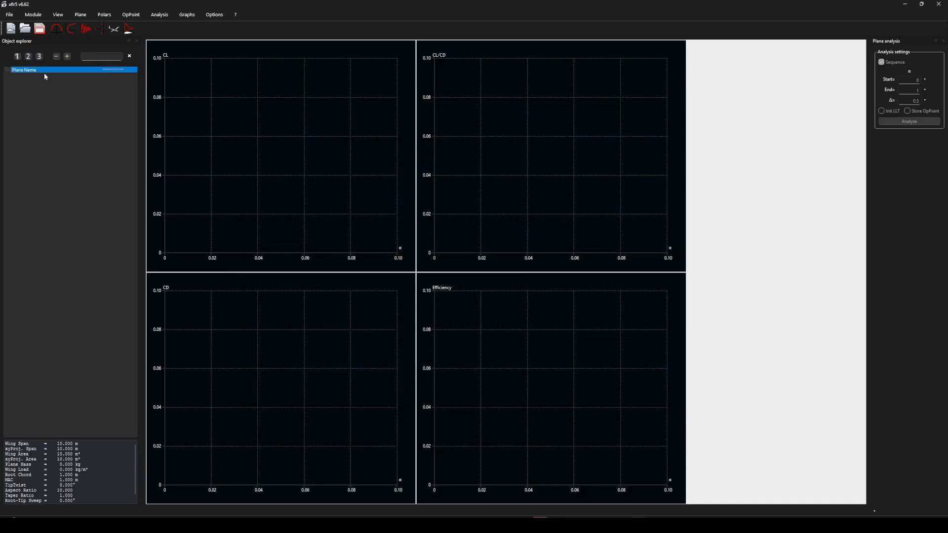
right_click(51, 72)
mouse_move(89, 75)
click(219, 78)
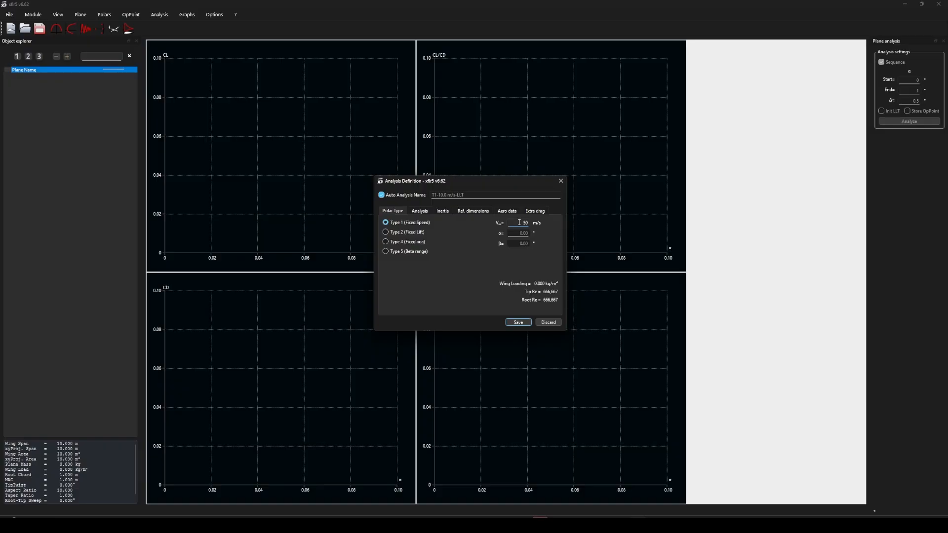
click(425, 215)
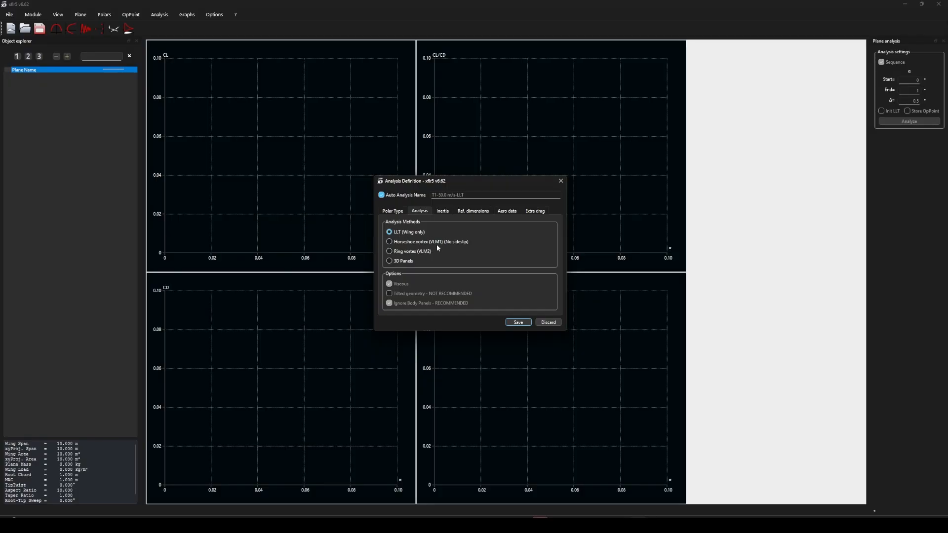
click(514, 322)
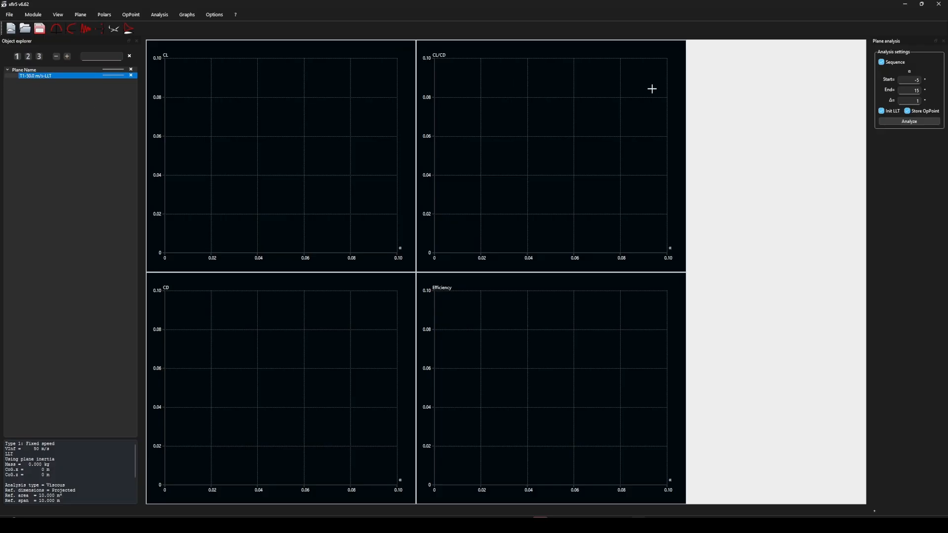
- Run the plane analysis sequence from -5° to 15° in 1° increments, storing the operating points
click(922, 80)
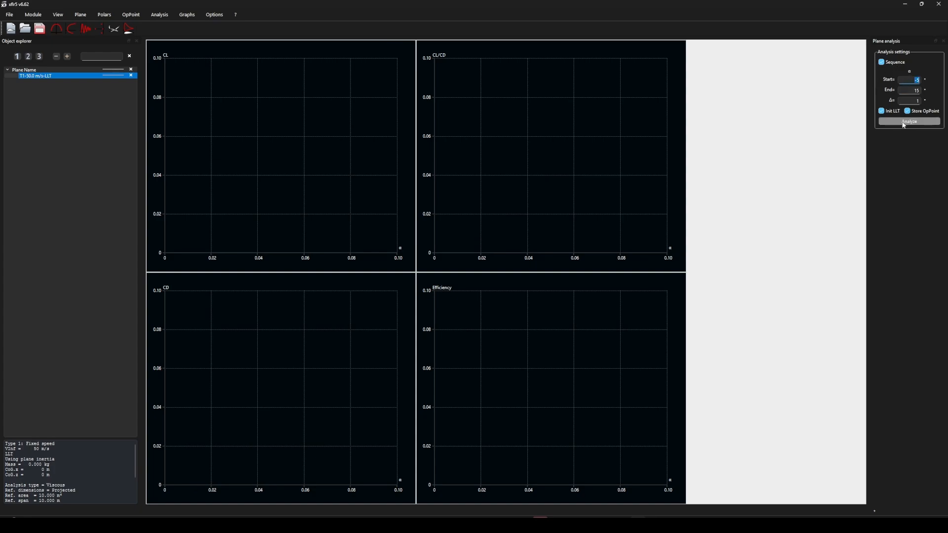
click(911, 79)
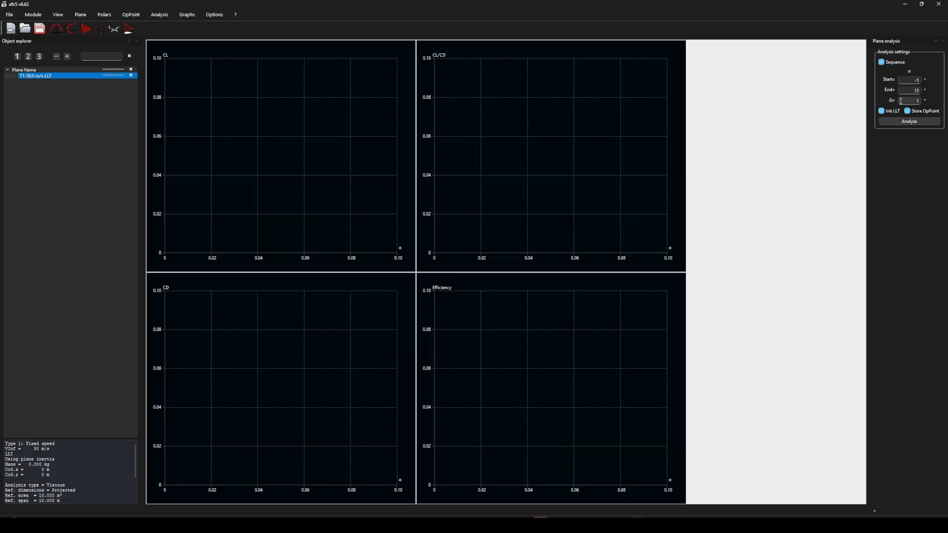
click(913, 122)
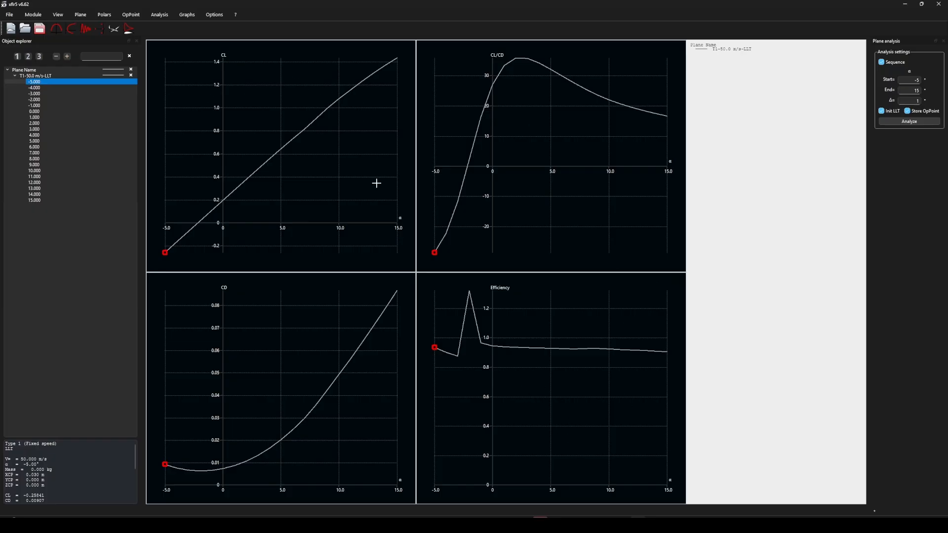
- Look through the CL graph's variable, scale, axis and grid, and font settings, and discard the dialog
double_click(324, 170)
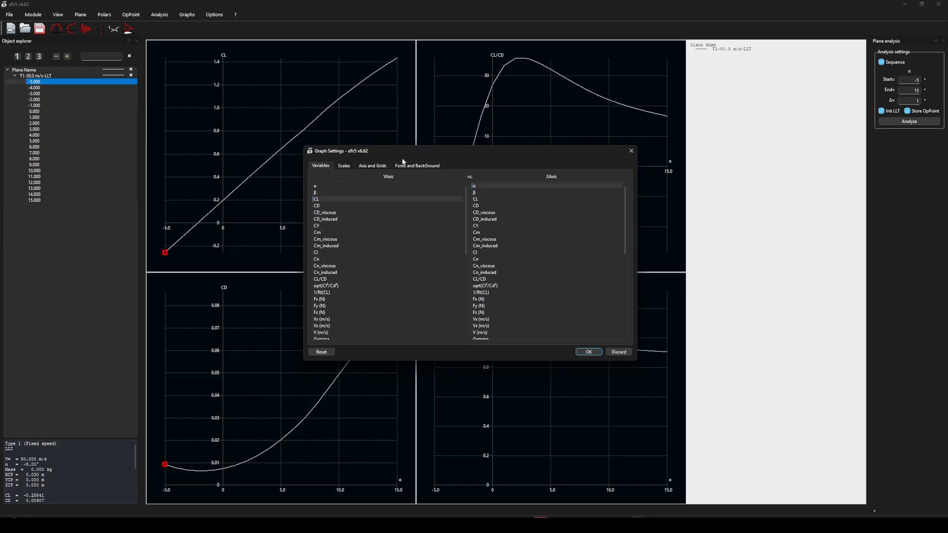
drag(411, 149, 415, 110)
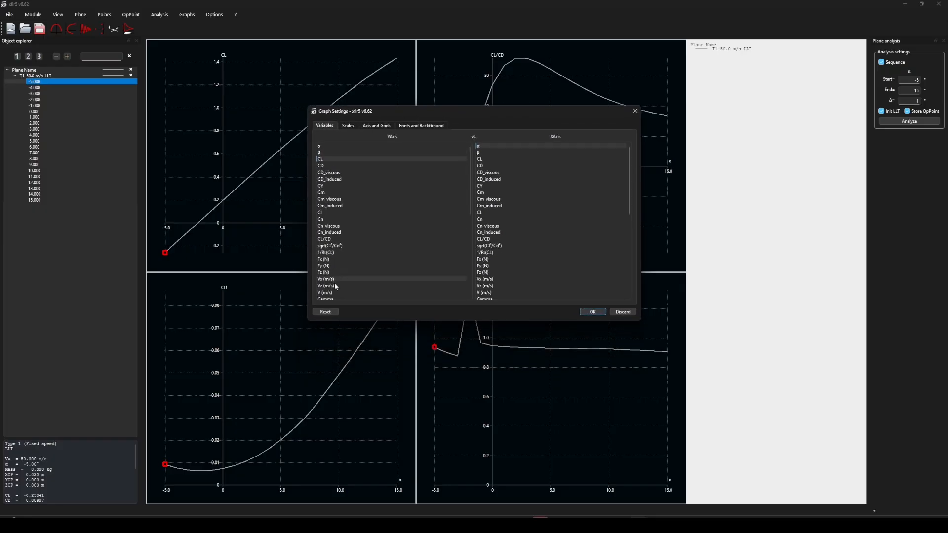
scroll(553, 215, down, 1)
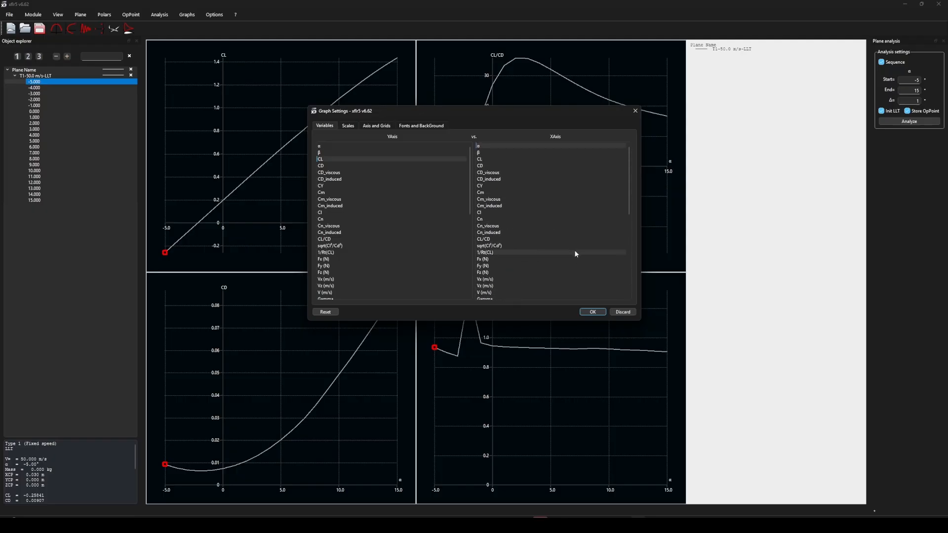
click(348, 126)
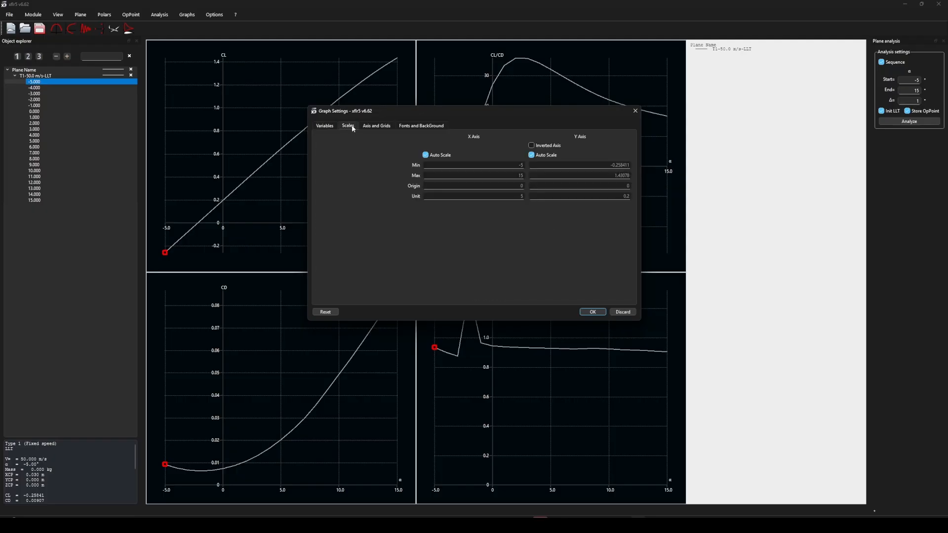
click(388, 127)
click(405, 126)
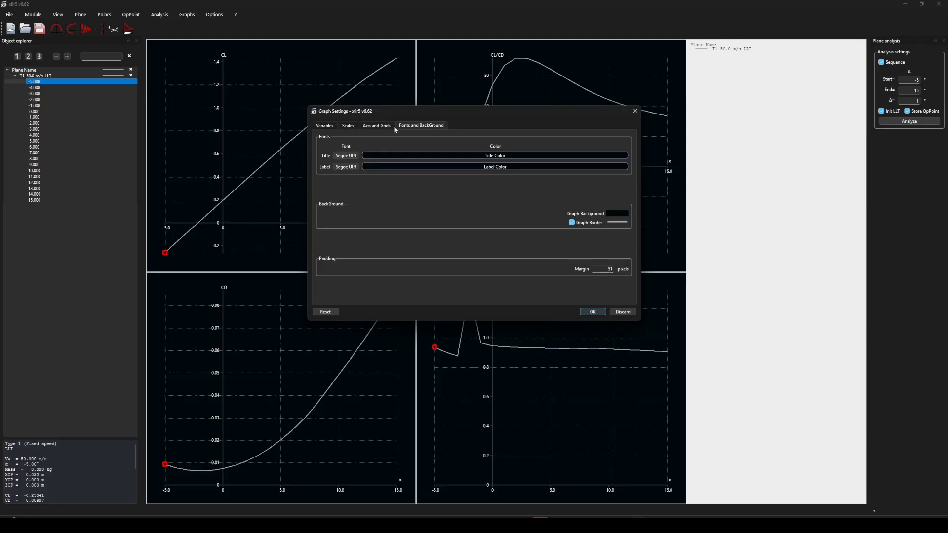
click(324, 126)
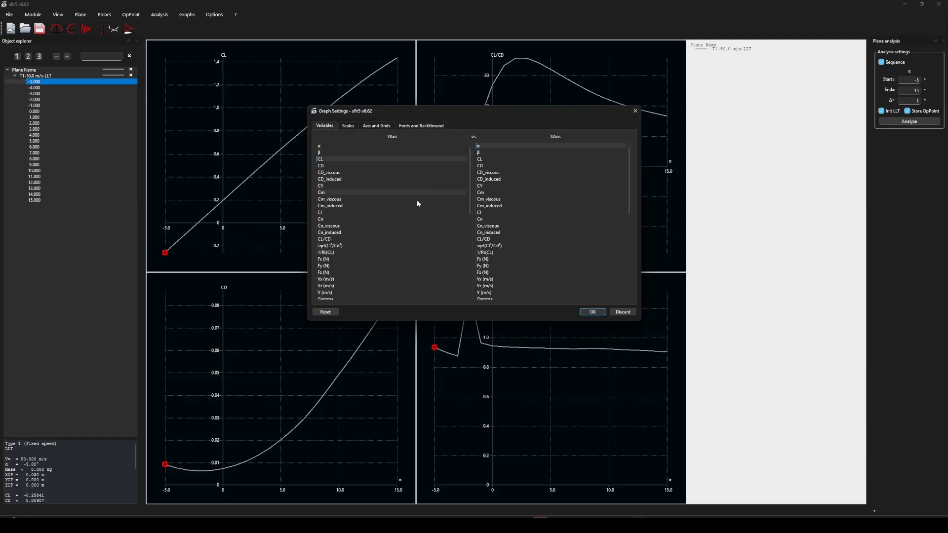
click(623, 312)
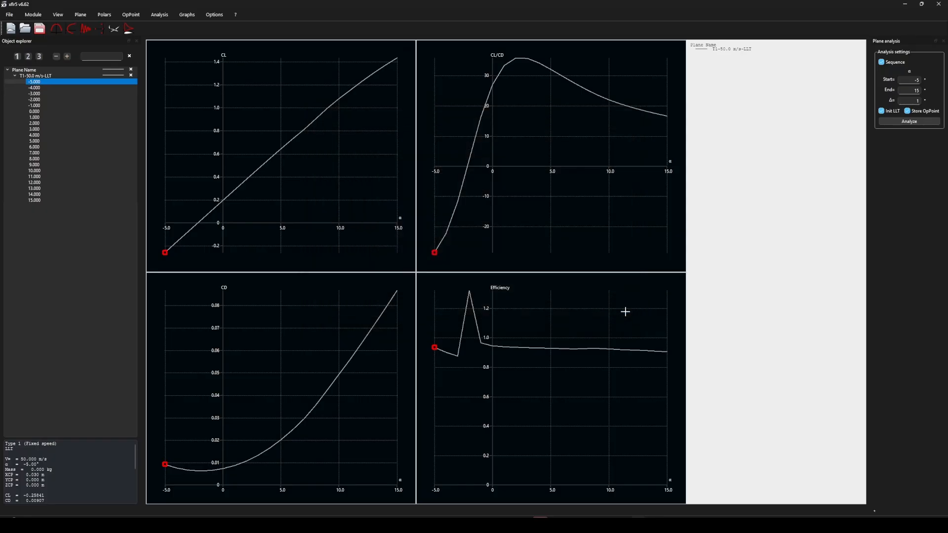
click(50, 77)
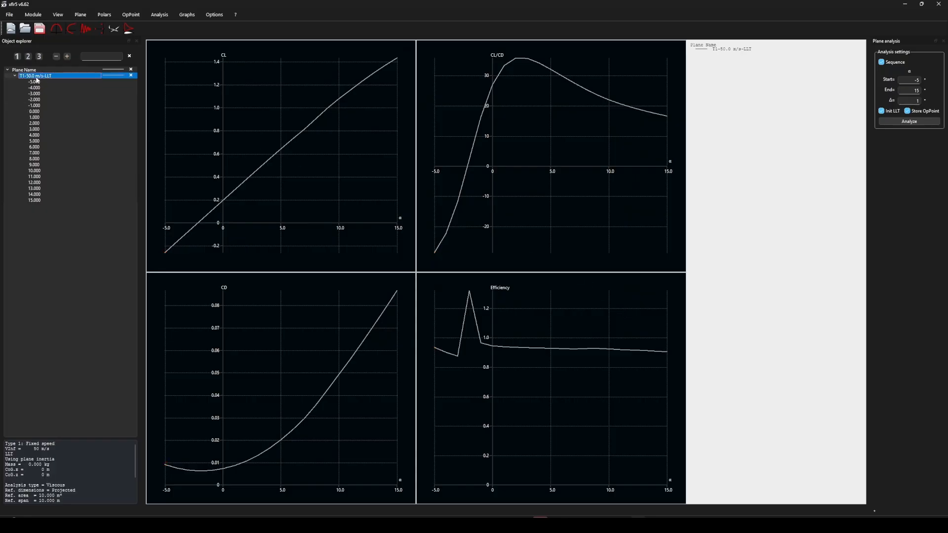
right_click(36, 78)
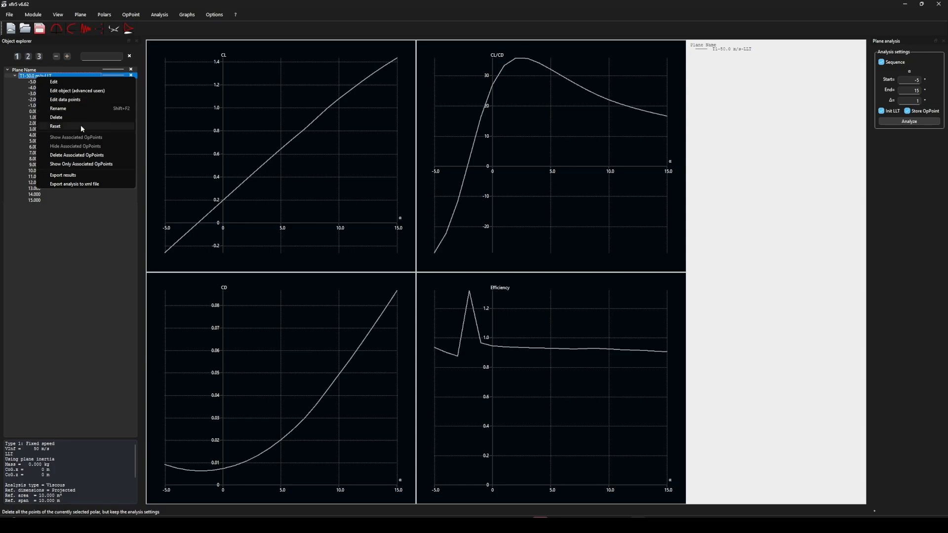
click(88, 177)
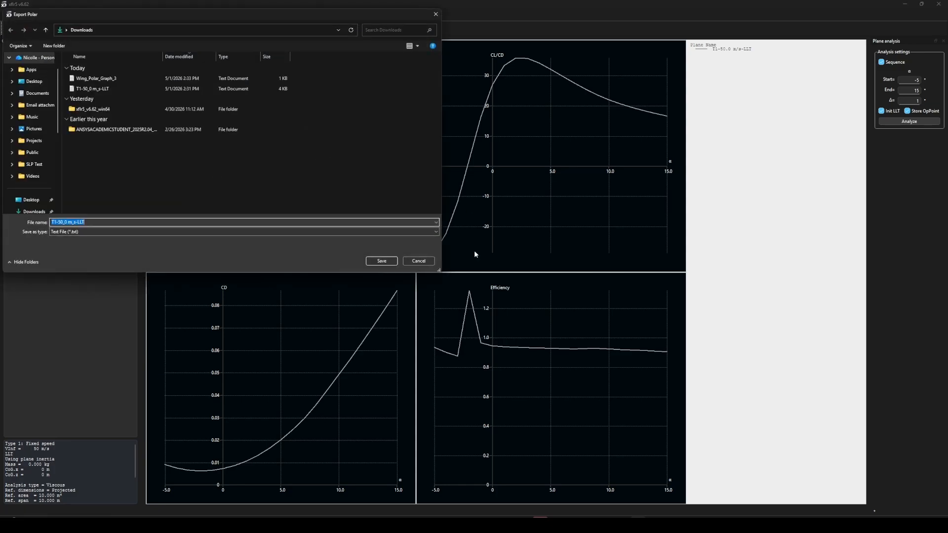
click(421, 261)
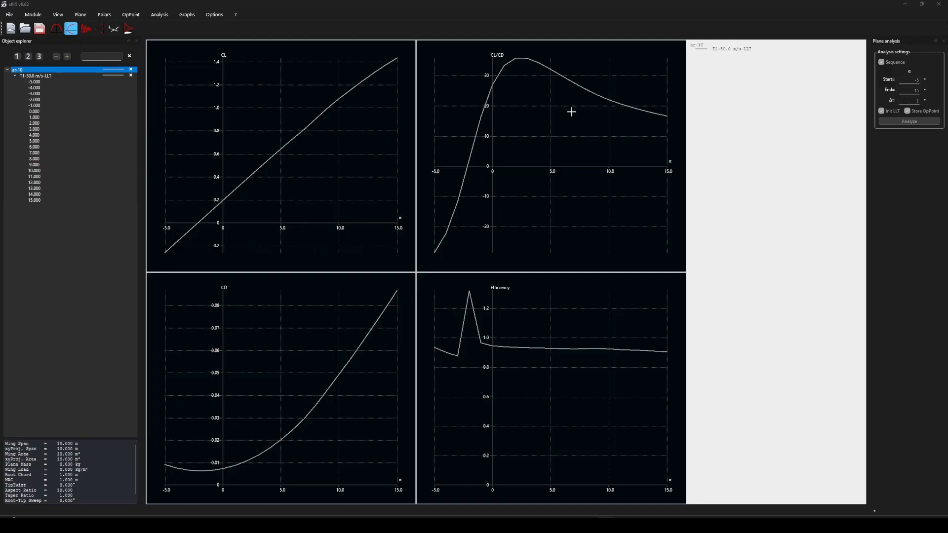
- In the operating point view, show only the 5° induced angle curve and reset the graph scales
click(56, 30)
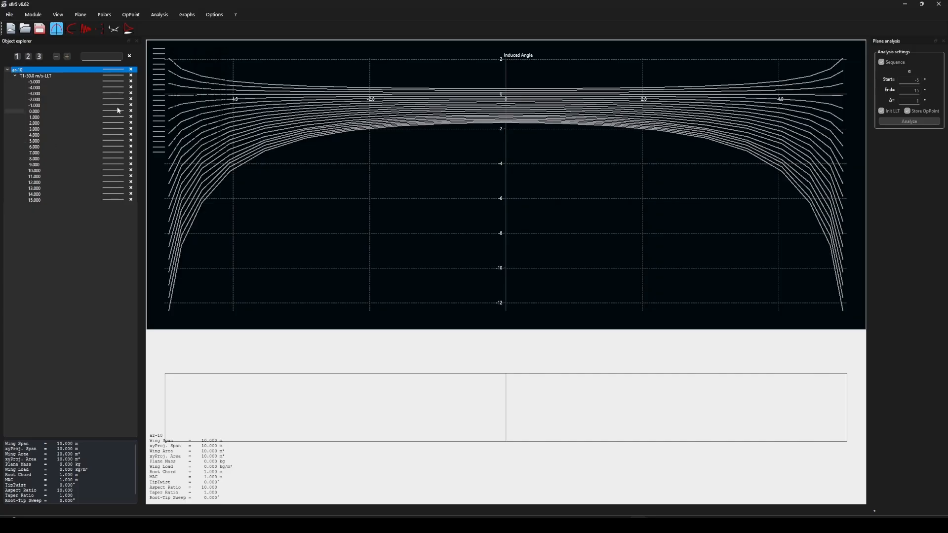
click(131, 69)
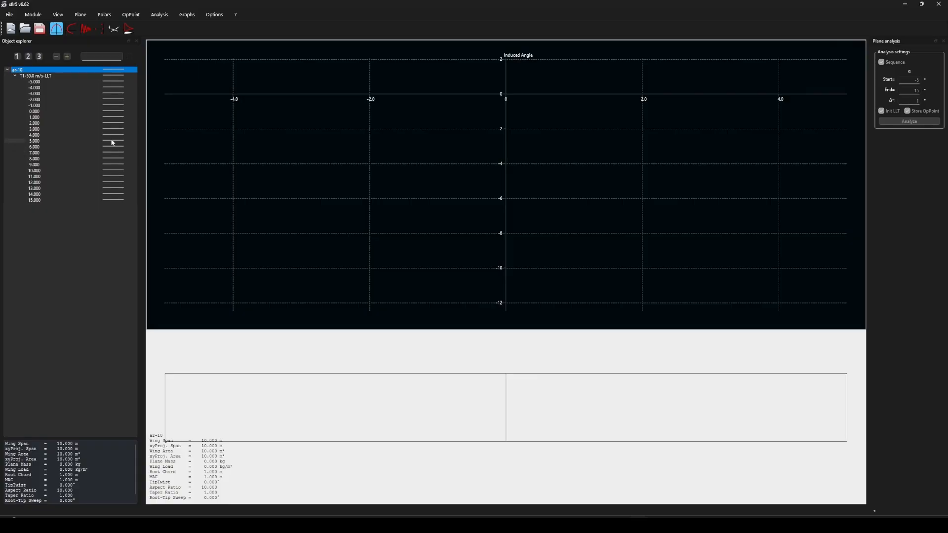
click(132, 141)
right_click(448, 193)
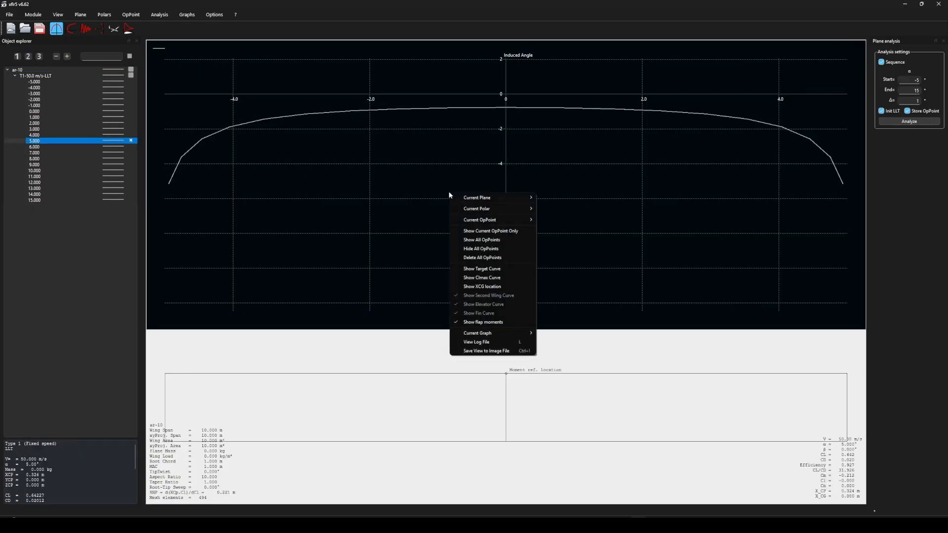
mouse_move(501, 333)
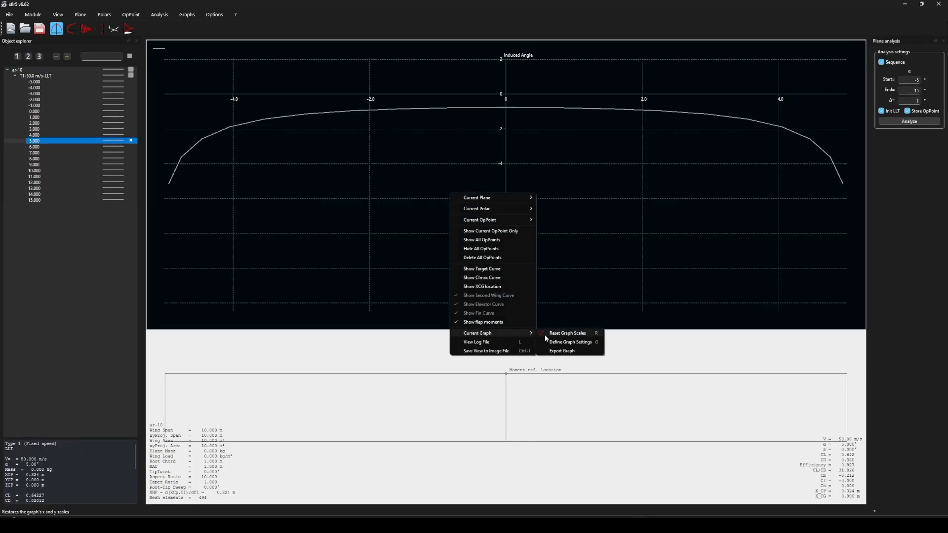
click(572, 332)
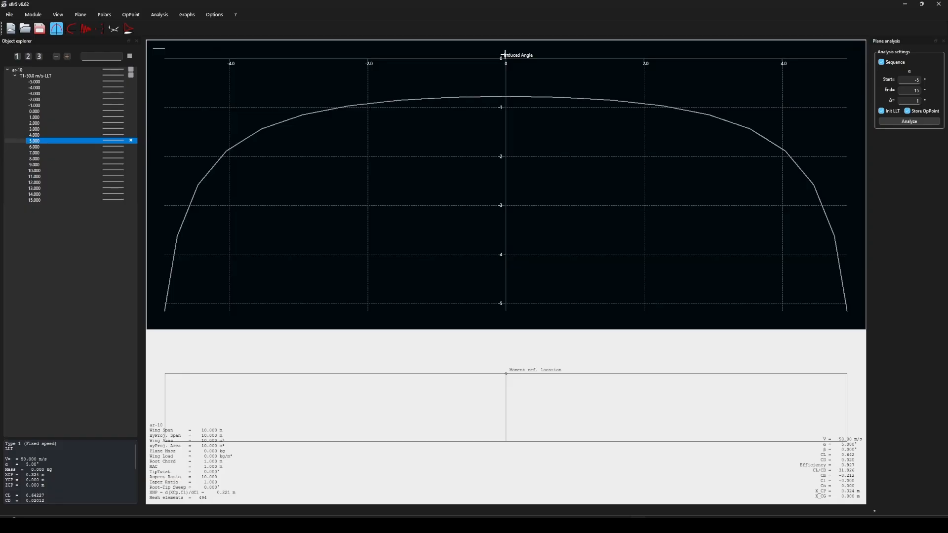
- Plot the local lift coefficient along the wing span instead of the induced angle
right_click(485, 162)
double_click(459, 172)
drag(467, 116, 512, 191)
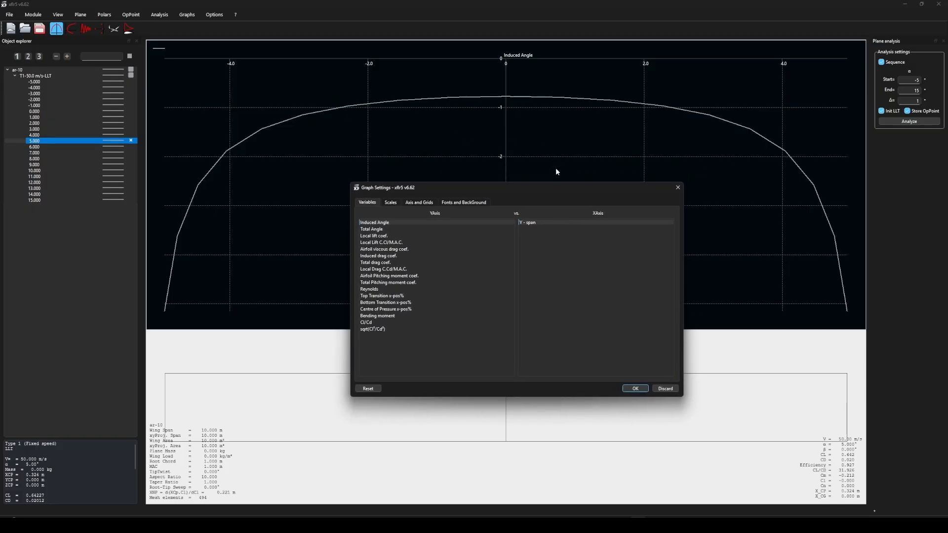
click(381, 237)
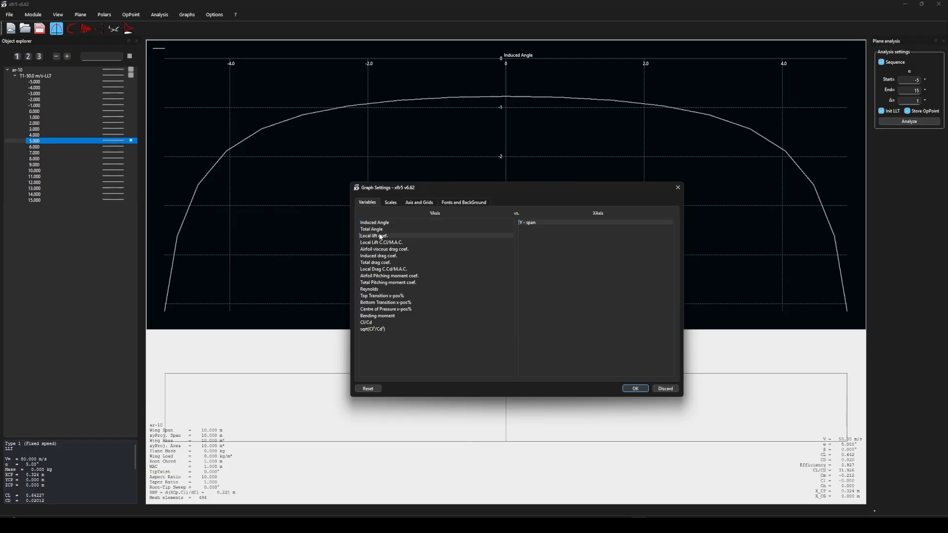
click(635, 390)
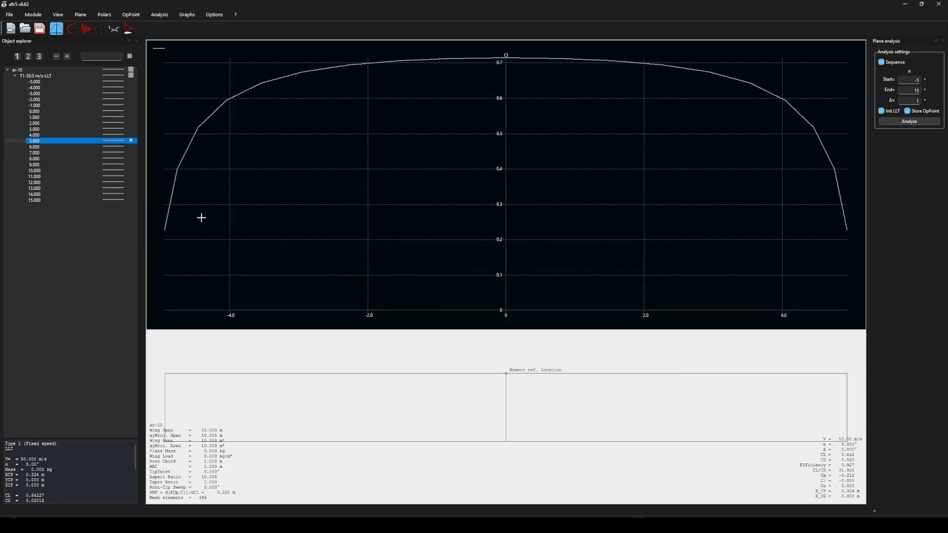
- Reset the scales of the local lift coefficient graph
right_click(600, 192)
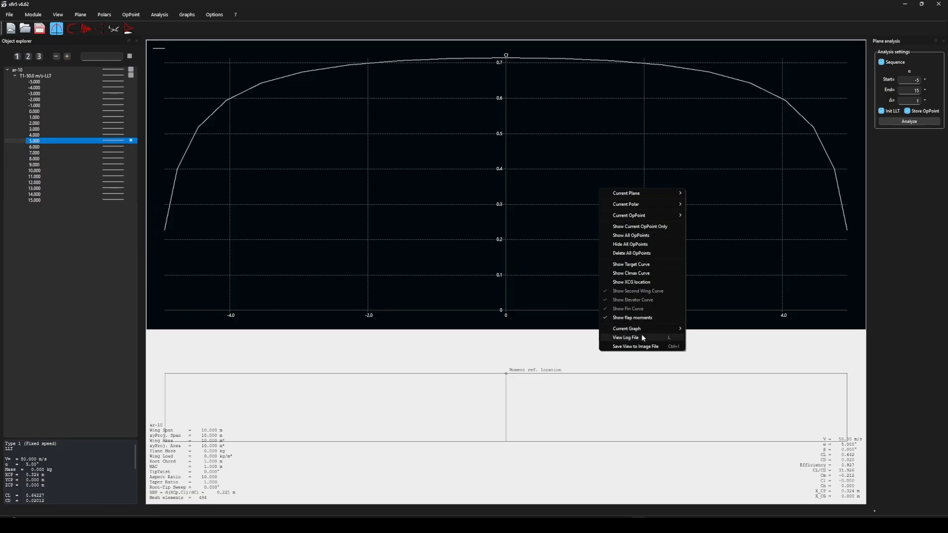
mouse_move(643, 328)
click(728, 337)
right_click(413, 214)
mouse_move(459, 355)
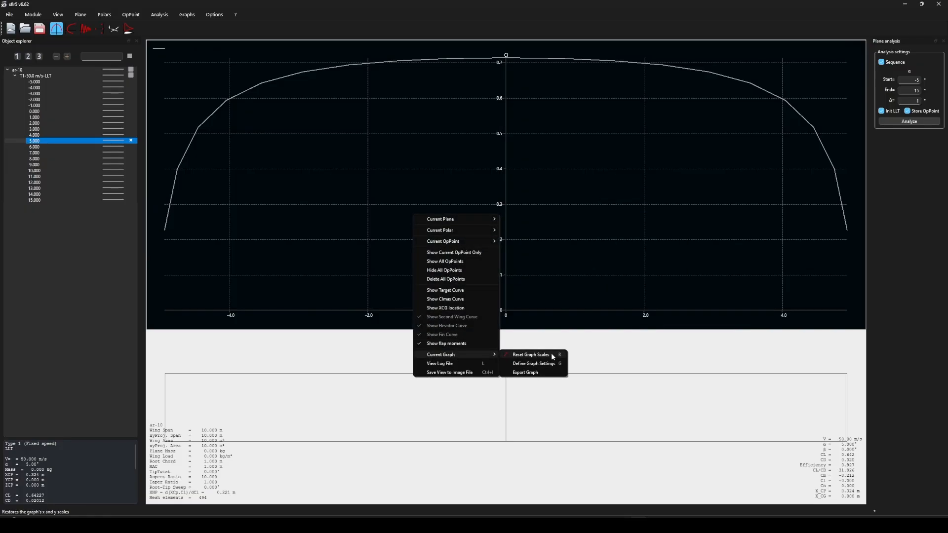
click(553, 356)
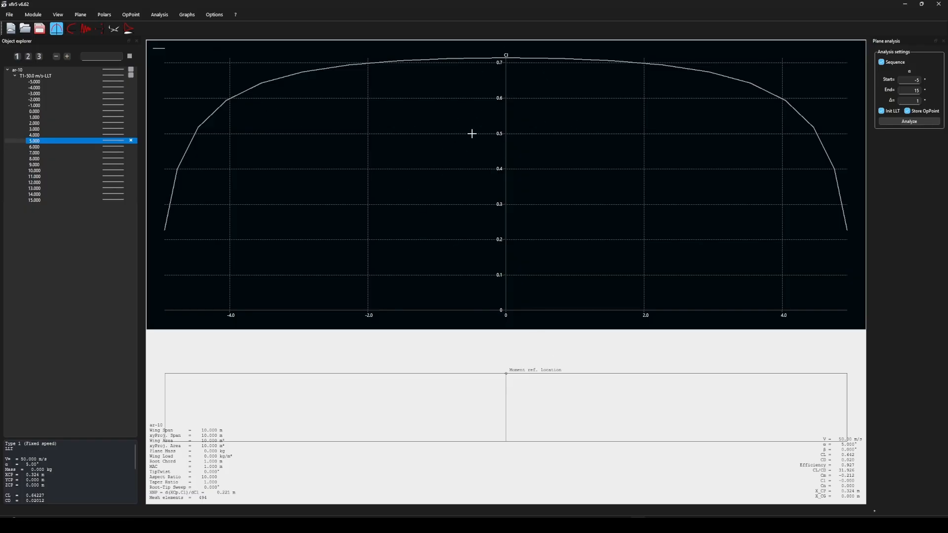
- Change the spanwise graph's Y-axis variable to the induced drag coefficient
double_click(466, 160)
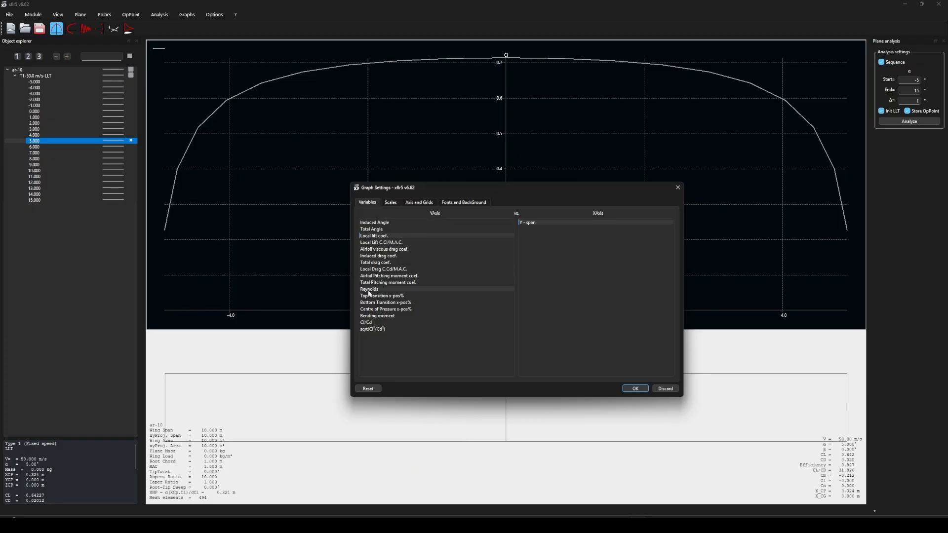
click(374, 256)
click(636, 390)
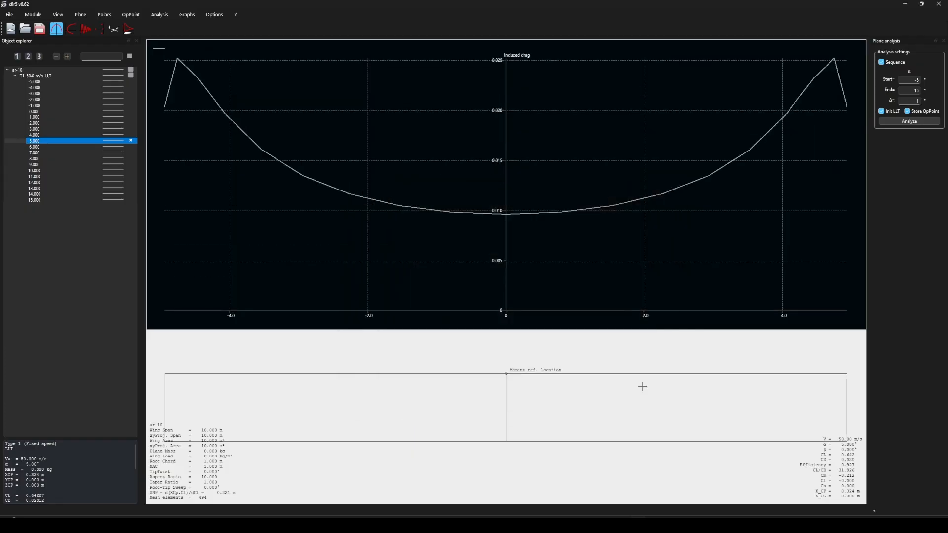